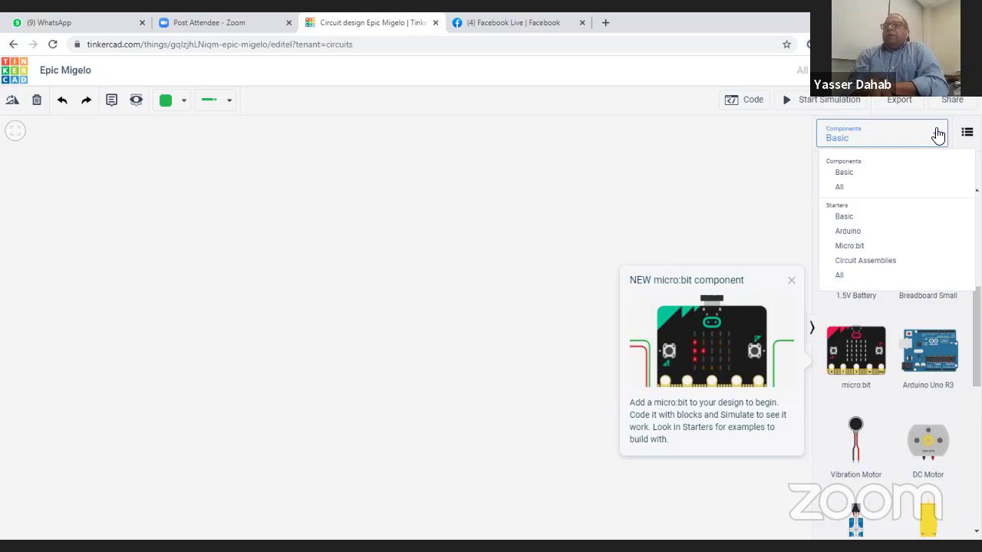
Step: Browse the Arduino starter circuits and place the Blink starter on the empty workspace
left_click(853, 232)
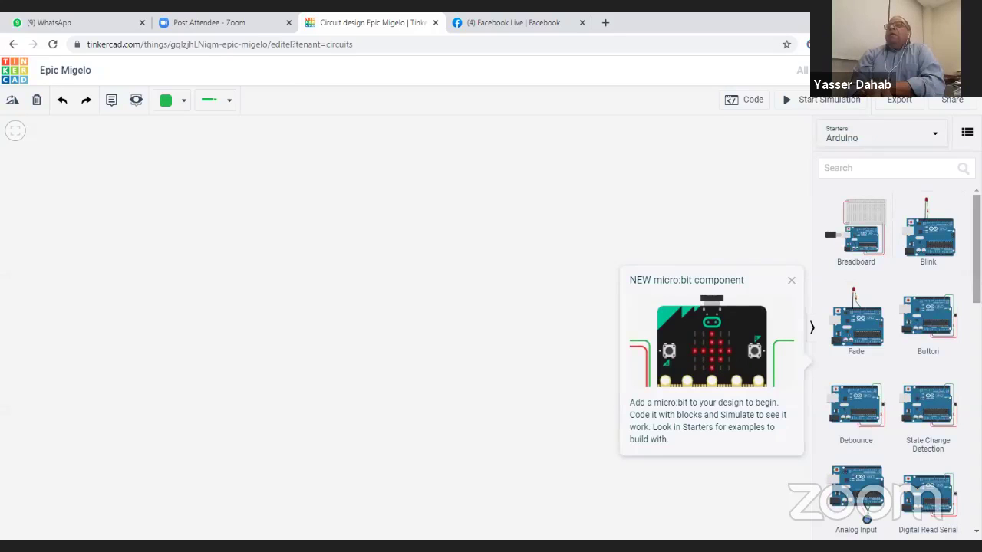
scroll(977, 253, "down", 1)
scroll(898, 361, "down", 1)
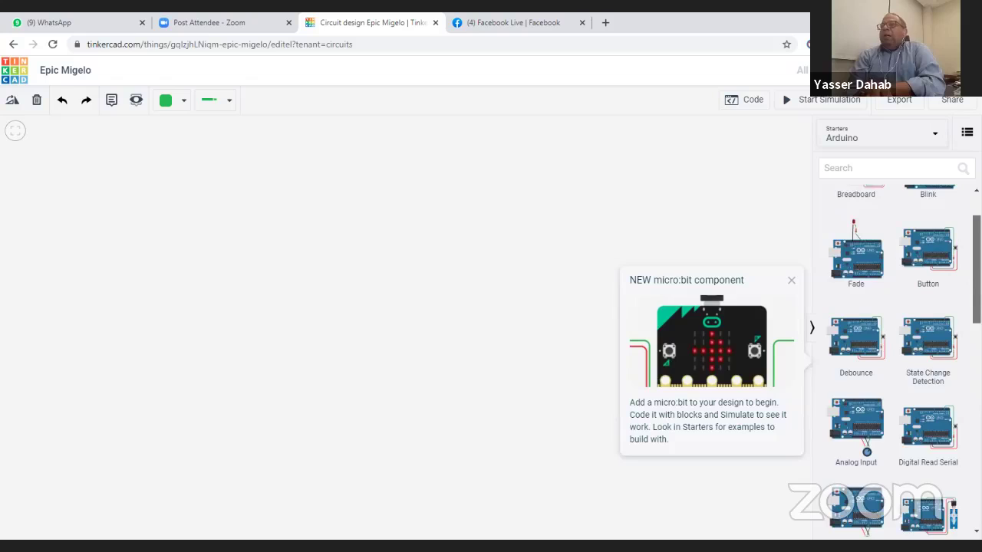
scroll(893, 360, "up", 1)
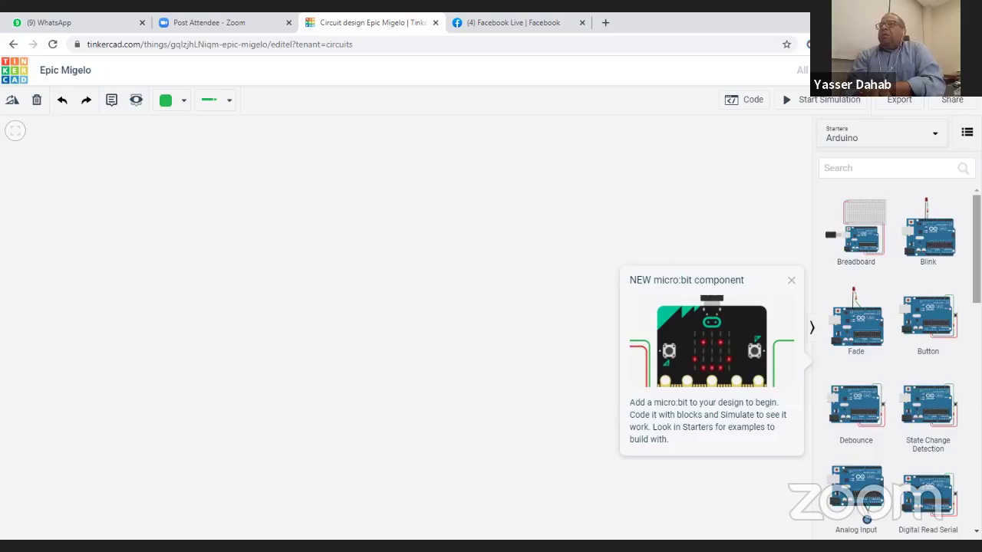
scroll(894, 361, "down", 2)
scroll(894, 361, "up", 1)
scroll(894, 360, "down", 3)
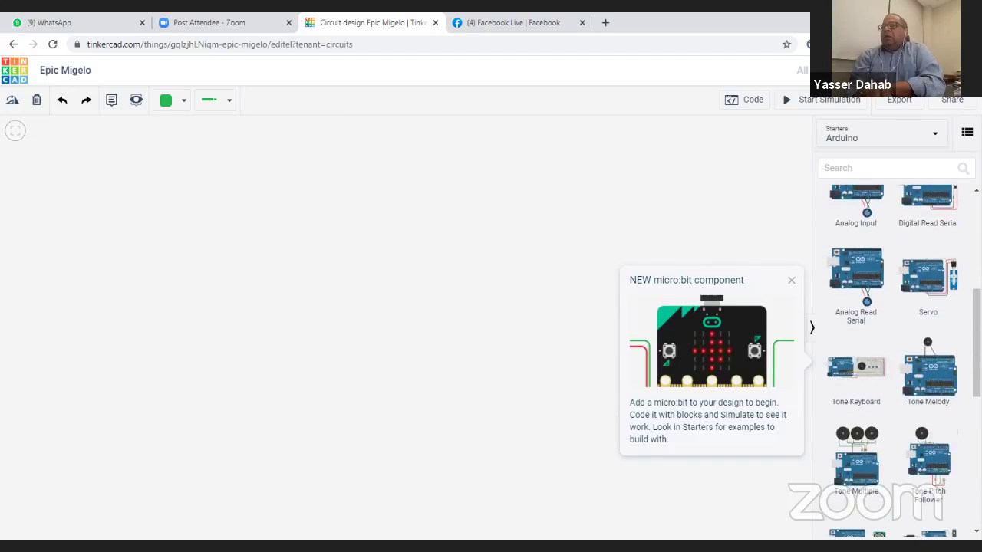
scroll(893, 360, "down", 5)
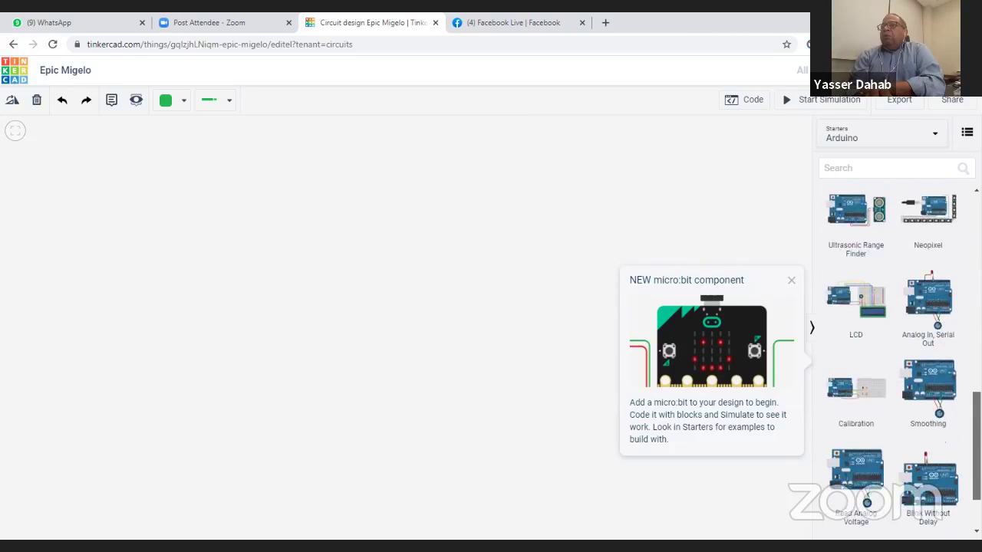
scroll(893, 361, "up", 8)
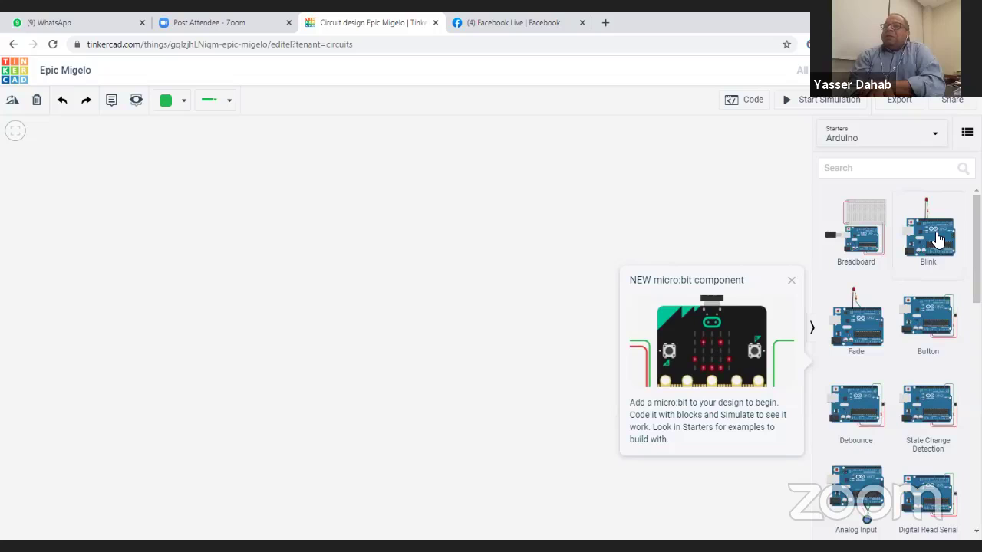
left_click_drag(937, 239, 546, 331)
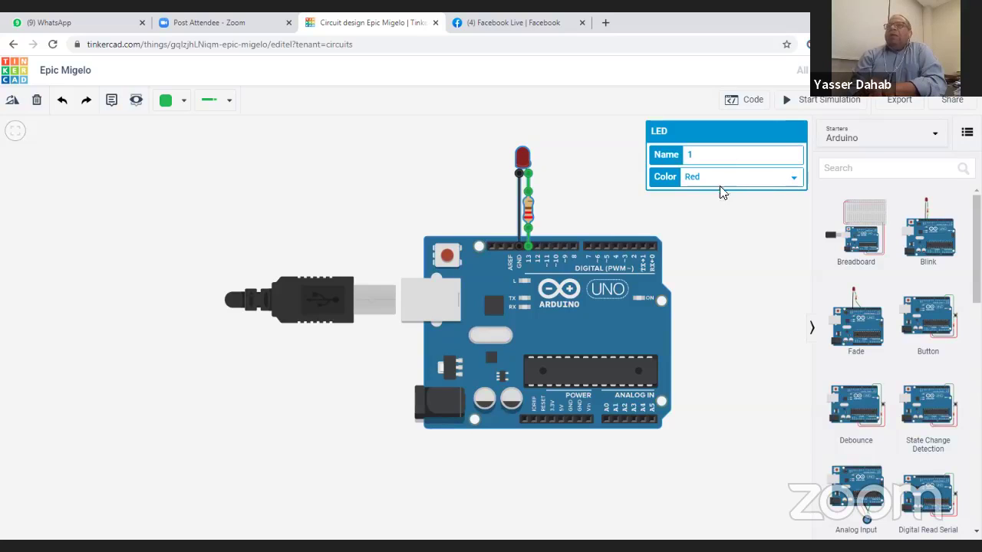
Step: Set the LED's color to Orange and deselect the LED
left_click(793, 180)
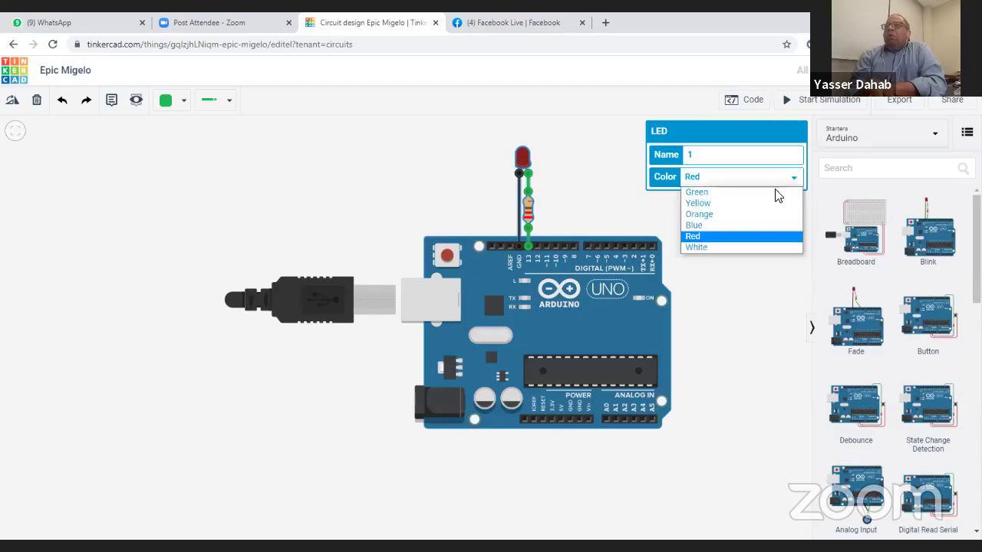
left_click(736, 218)
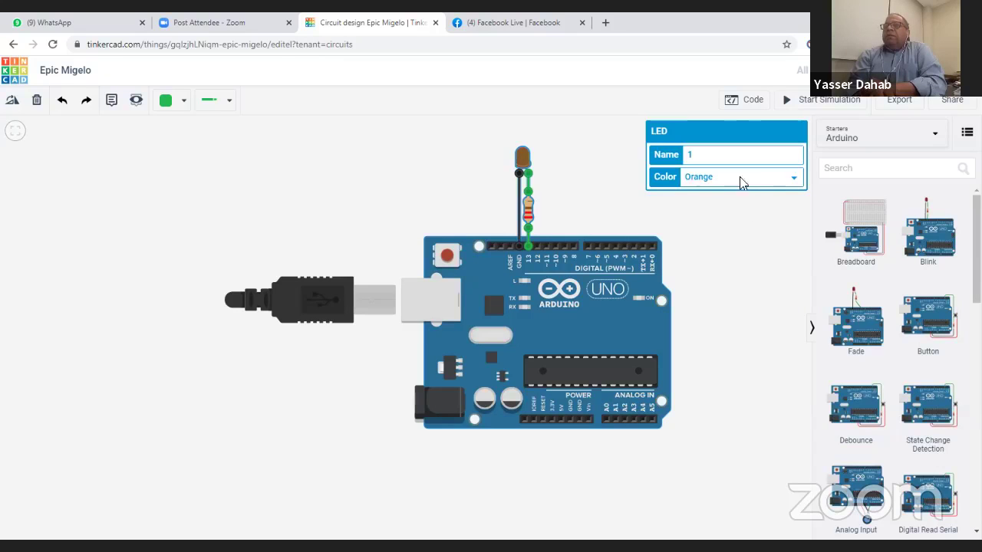
left_click(569, 193)
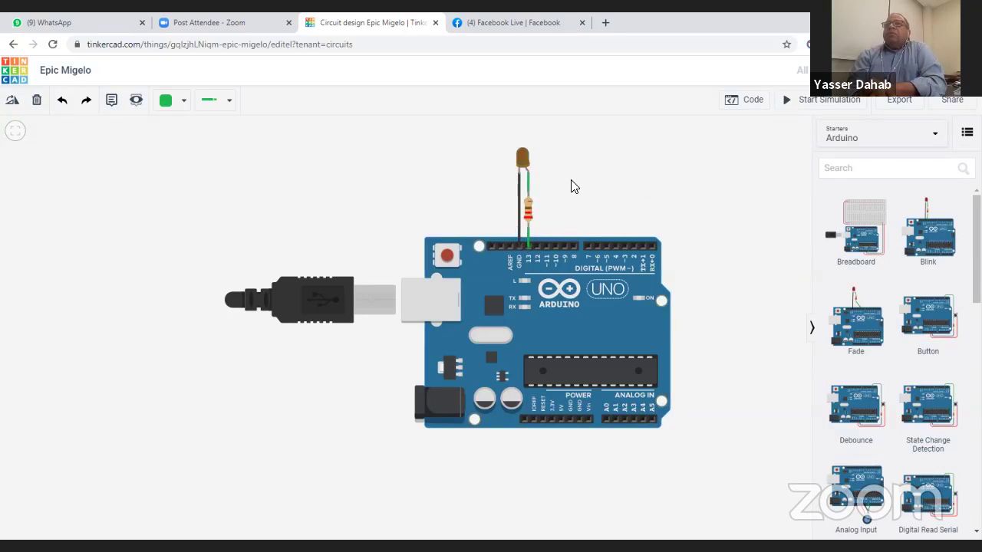
Step: Select the LED again and set its color to Blue
left_click(521, 159)
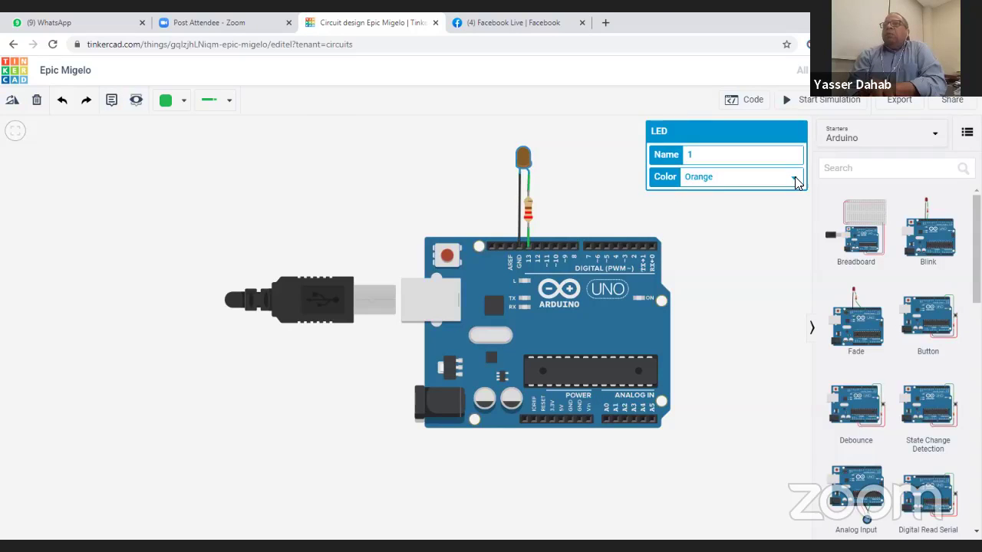
left_click(796, 181)
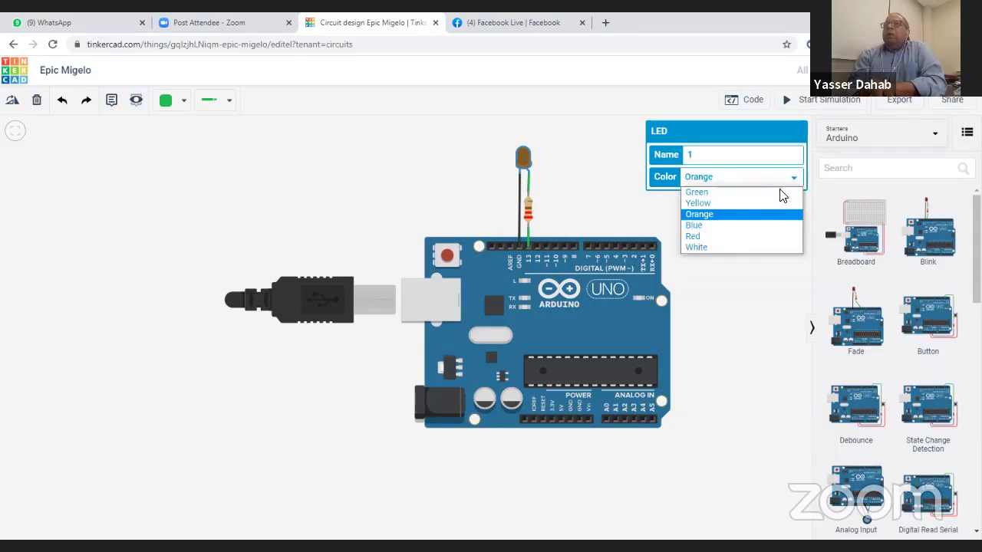
left_click(714, 227)
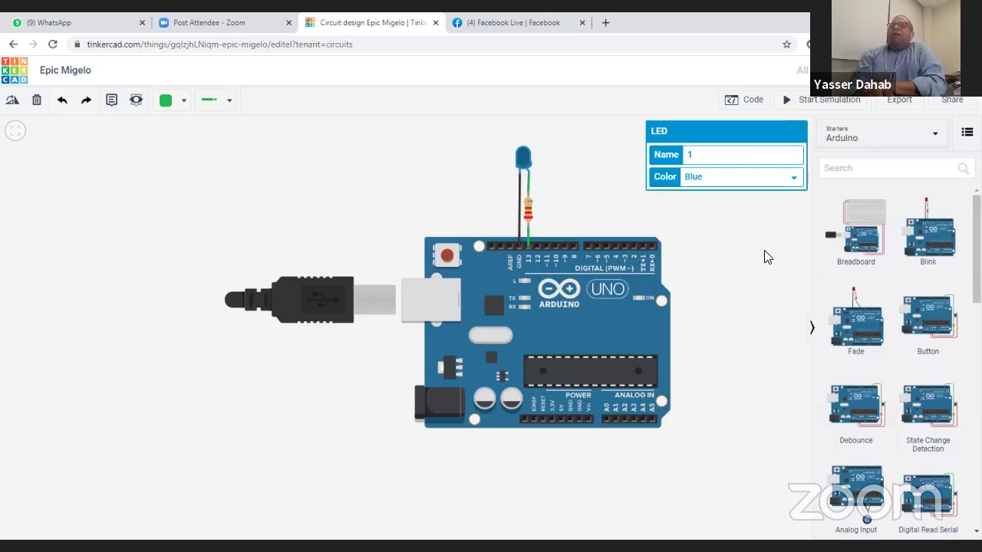
Step: Open the Arduino's code and look through the Input, Control, Math, Variables and Output block categories
left_click(749, 102)
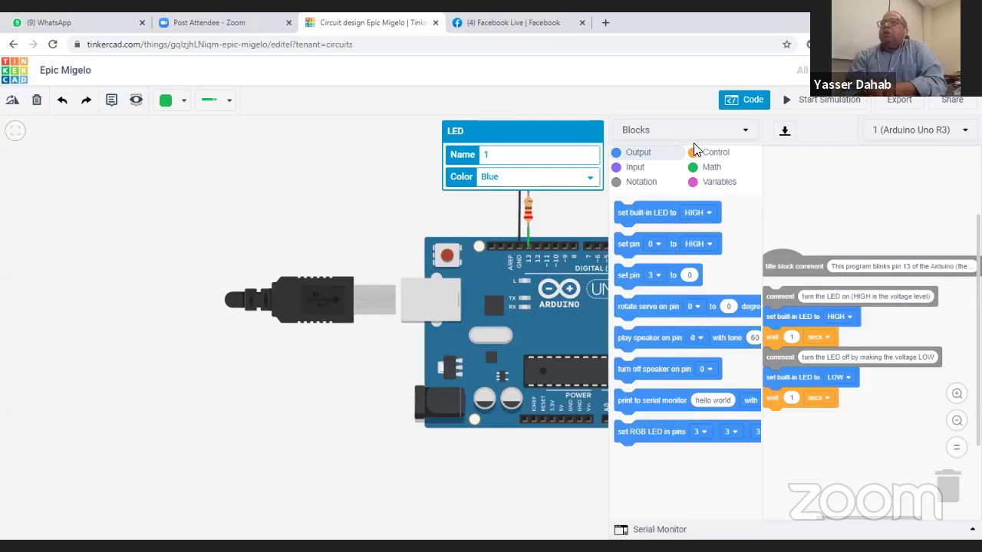
left_click(635, 170)
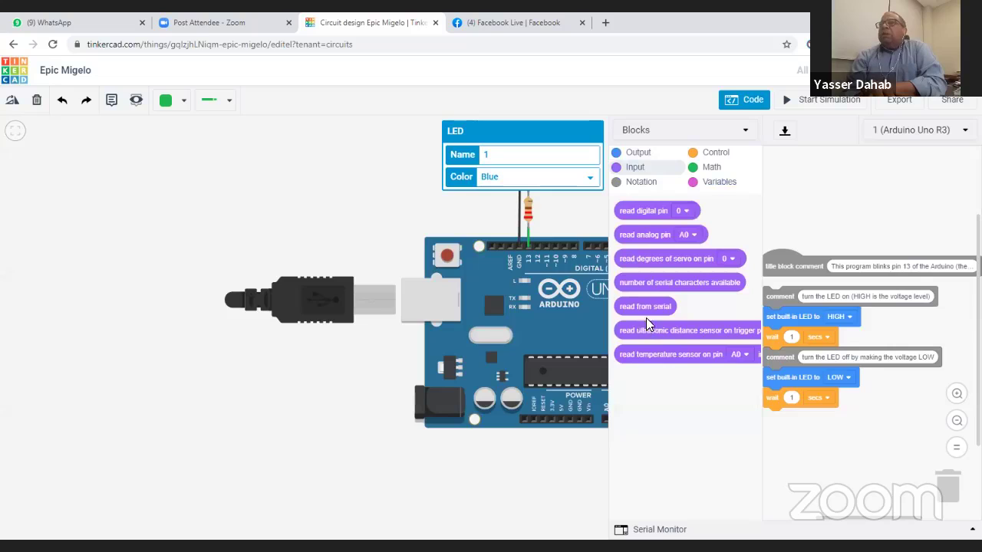
left_click(710, 153)
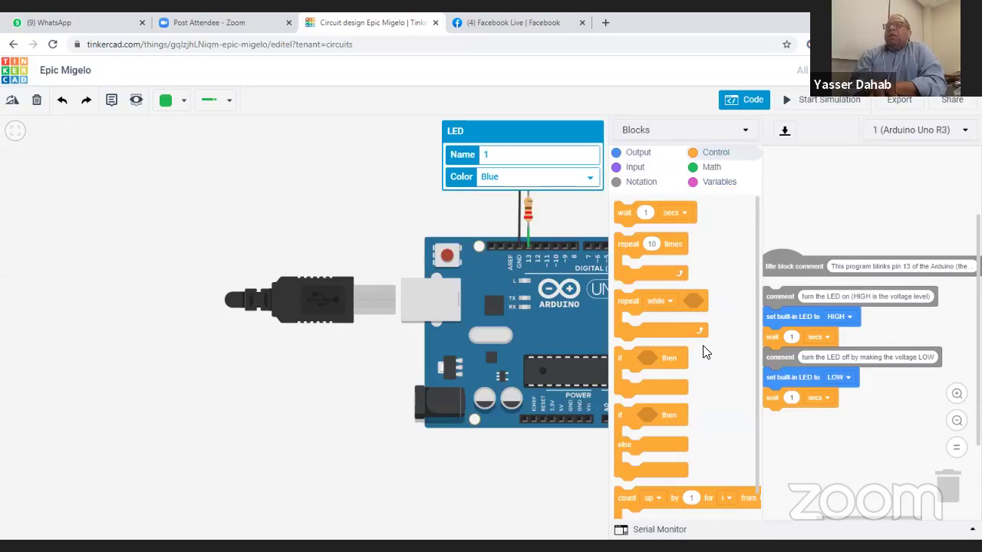
left_click(710, 168)
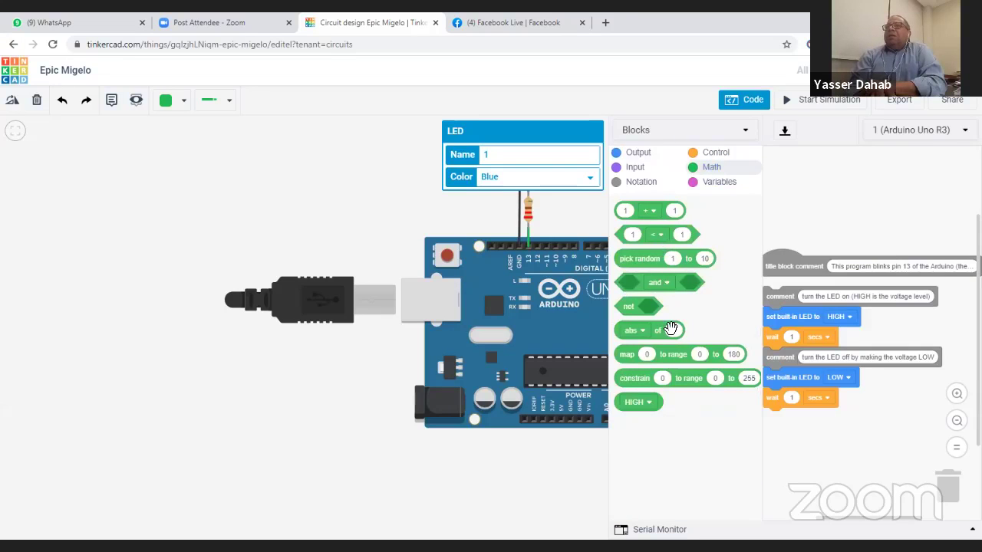
left_click(717, 184)
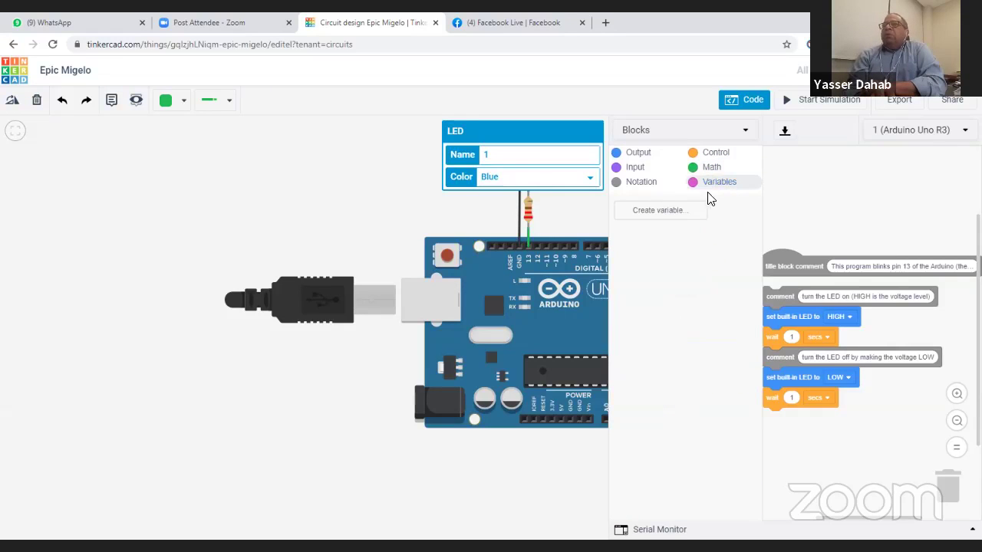
left_click(644, 153)
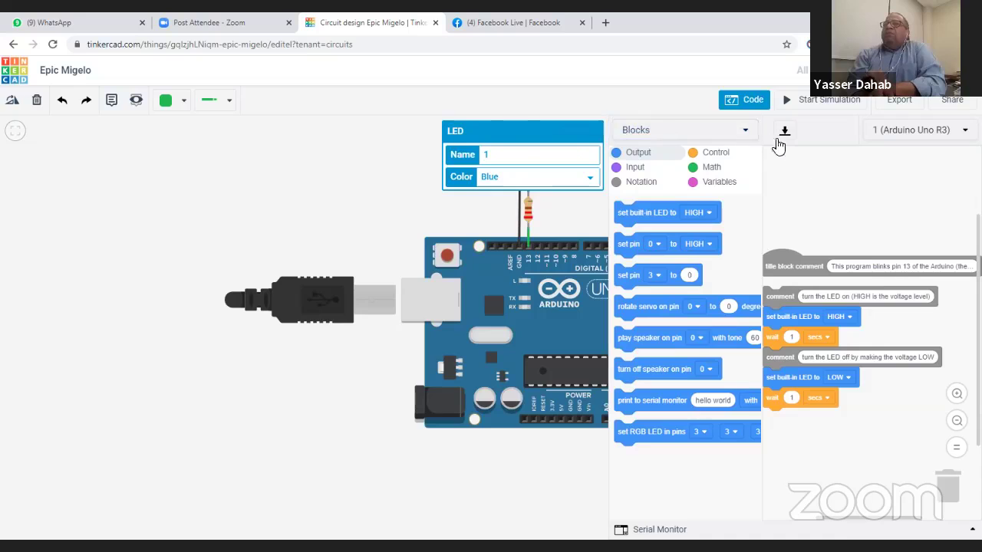
Step: Show the program as Blocks + Text and highlight the digitalWrite(13, LOW) statement in the loop function
left_click(749, 131)
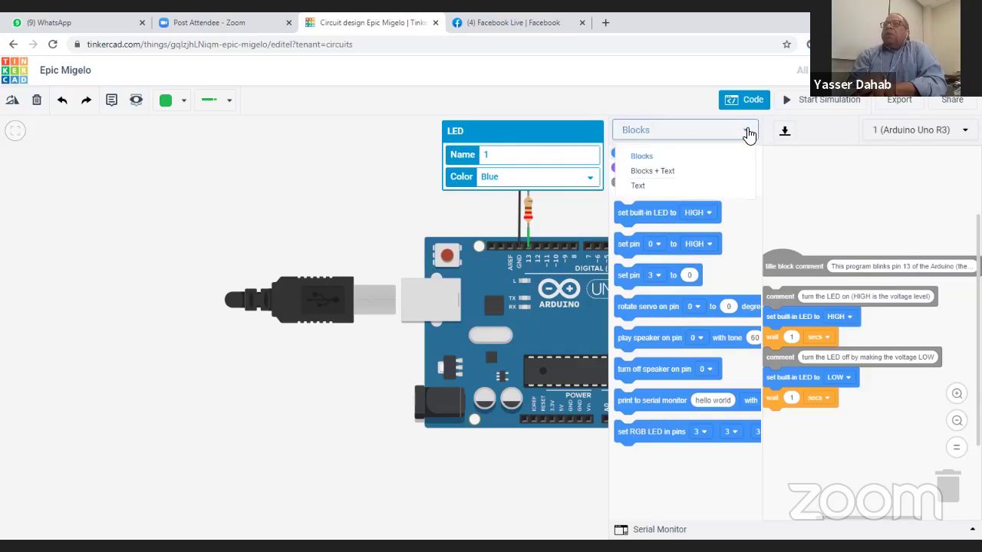
left_click(675, 171)
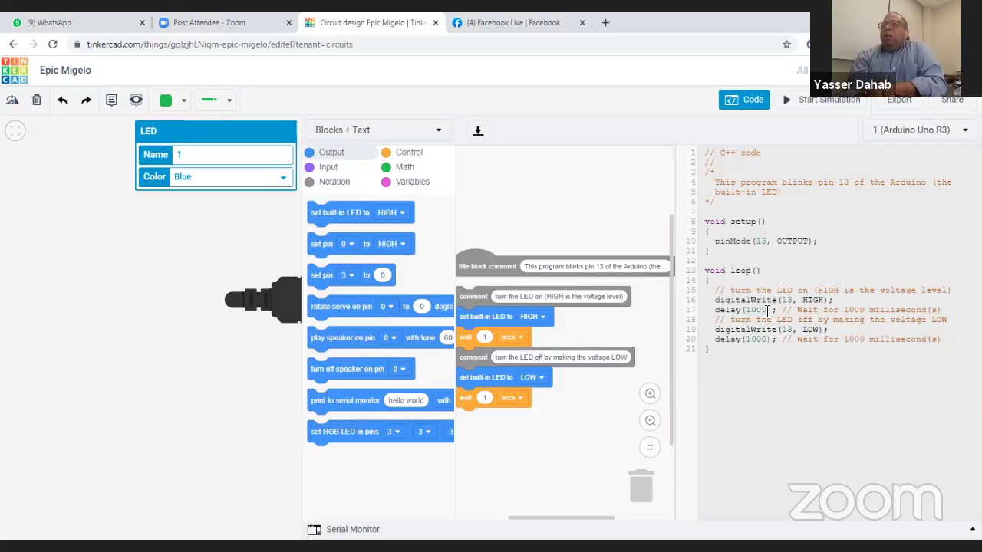
left_click(706, 330)
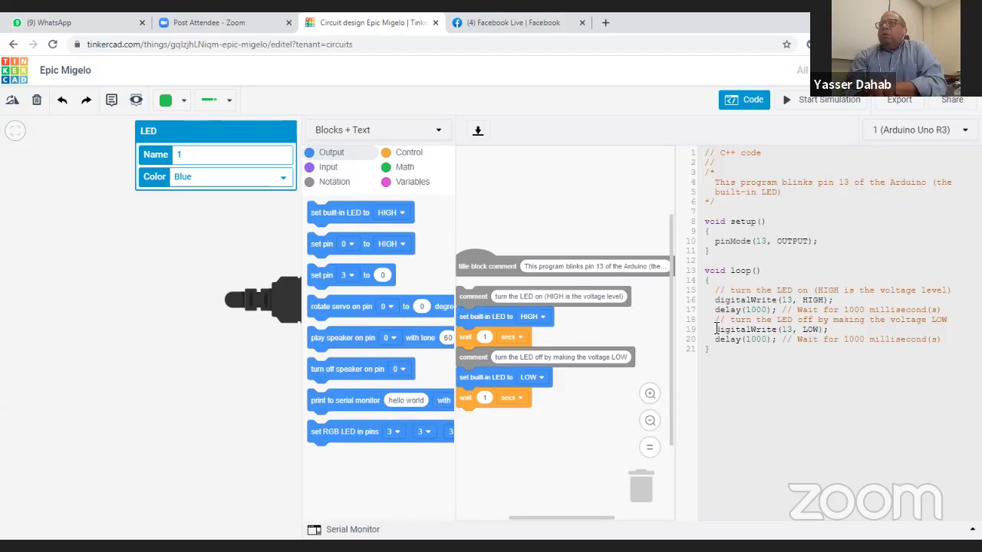
left_click_drag(716, 329, 825, 329)
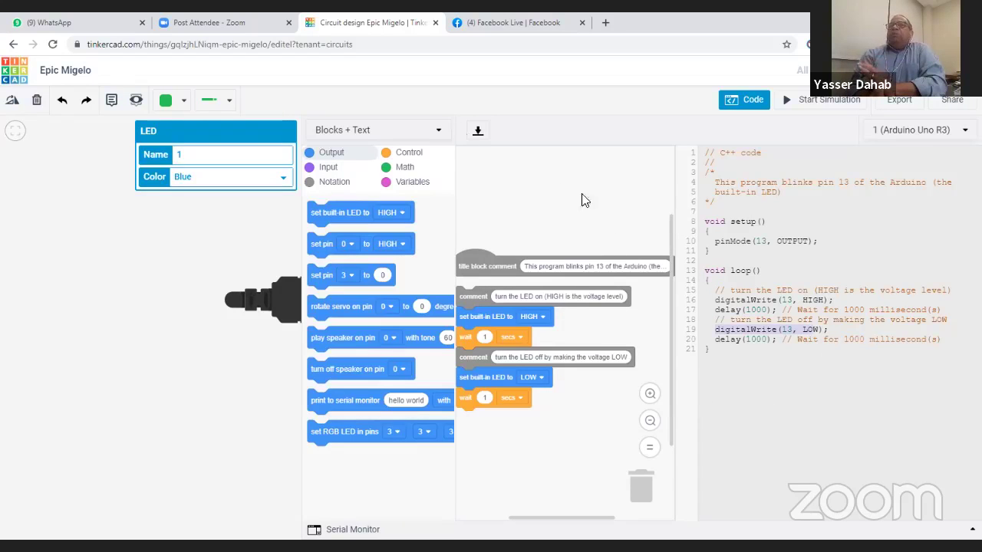
Step: Switch the code editor to Text only, accepting the loss of the blocks
left_click(438, 131)
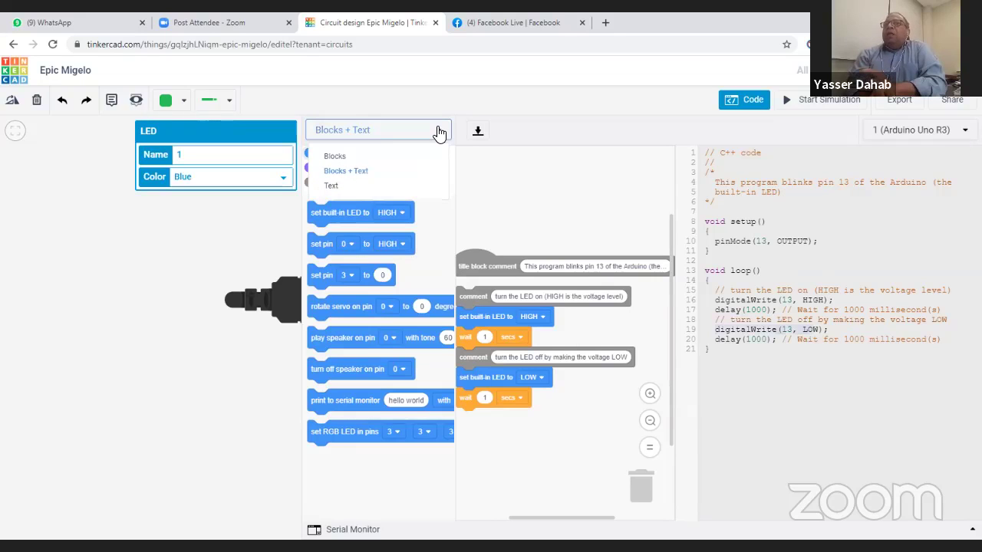
left_click(394, 186)
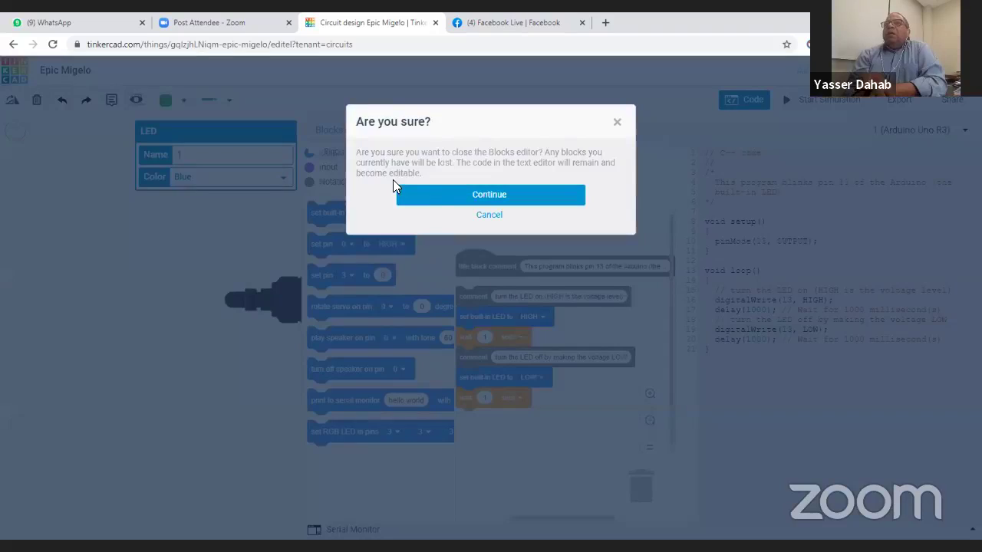
left_click(441, 191)
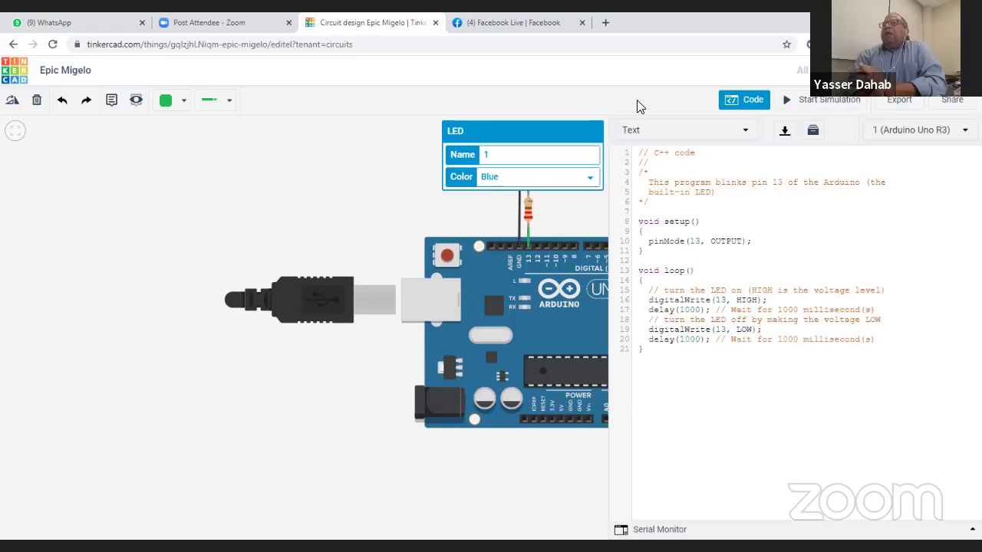
Step: Compare the circuit with its text code and check which view modes the code editor offers
left_click(741, 101)
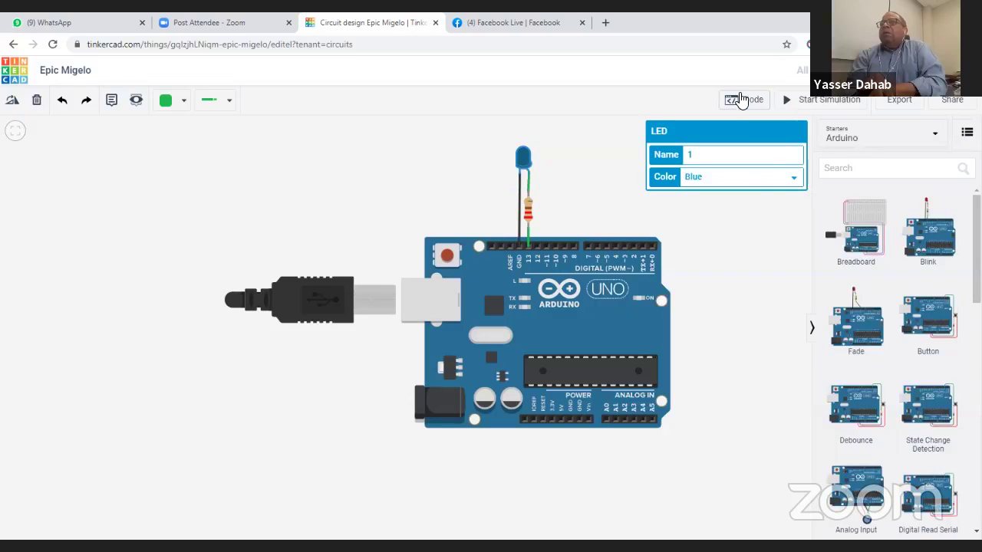
left_click(741, 102)
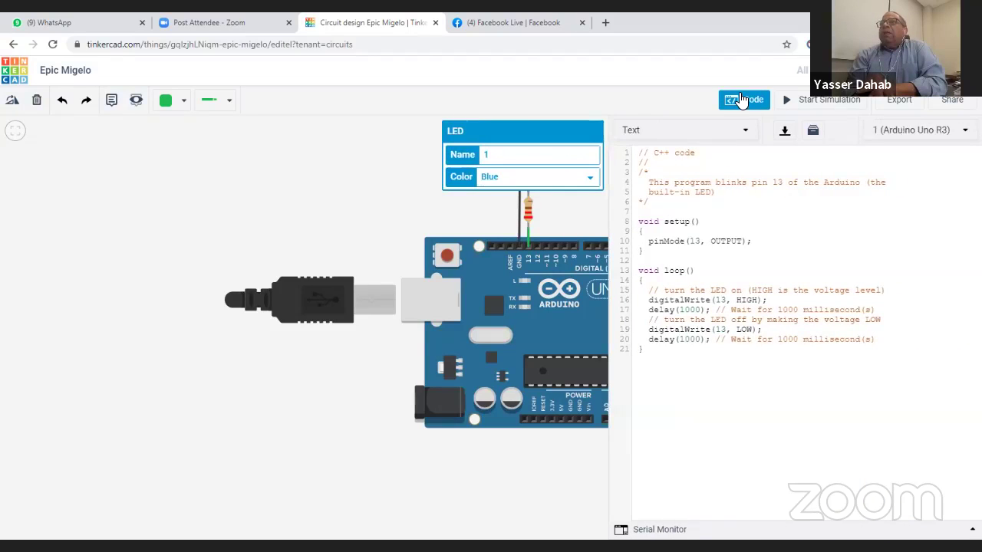
left_click(748, 135)
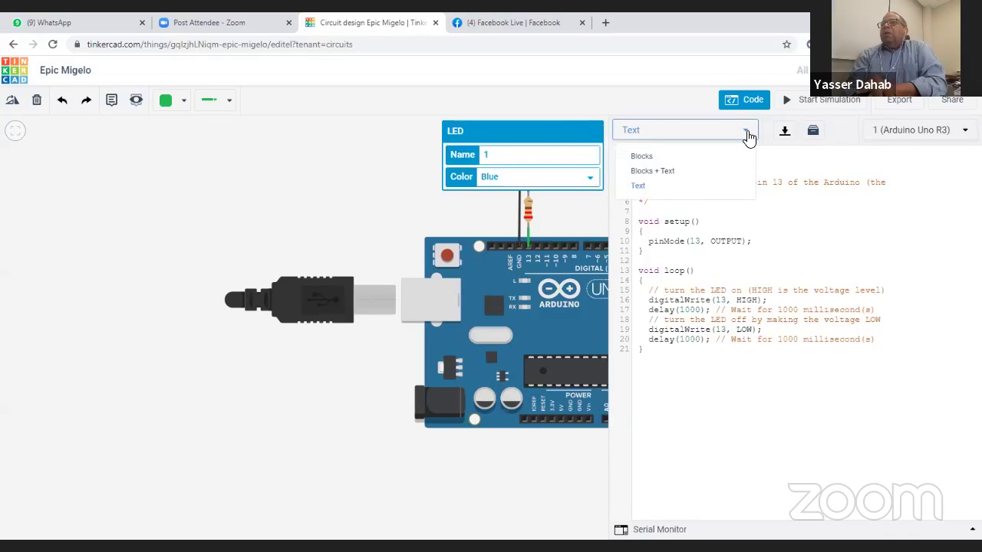
left_click(746, 129)
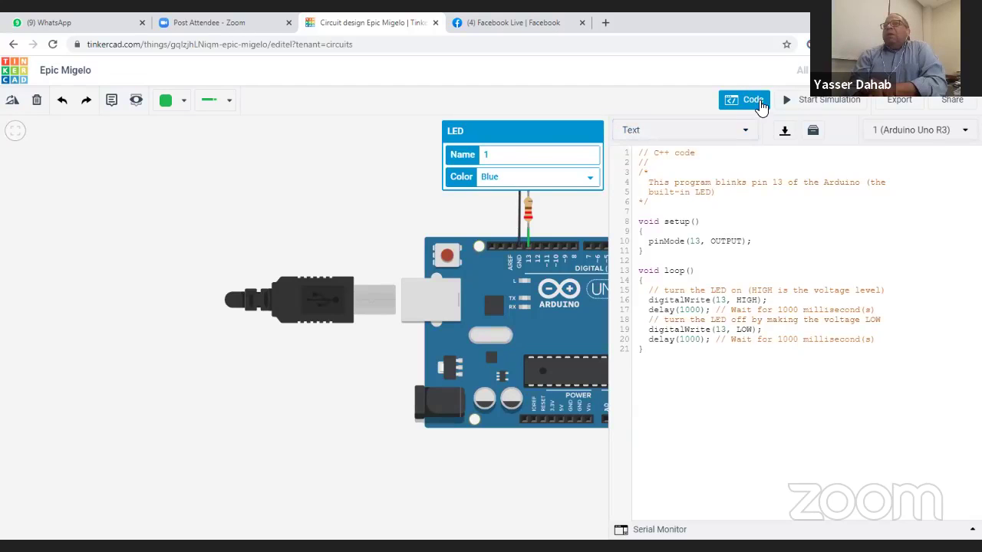
left_click(752, 100)
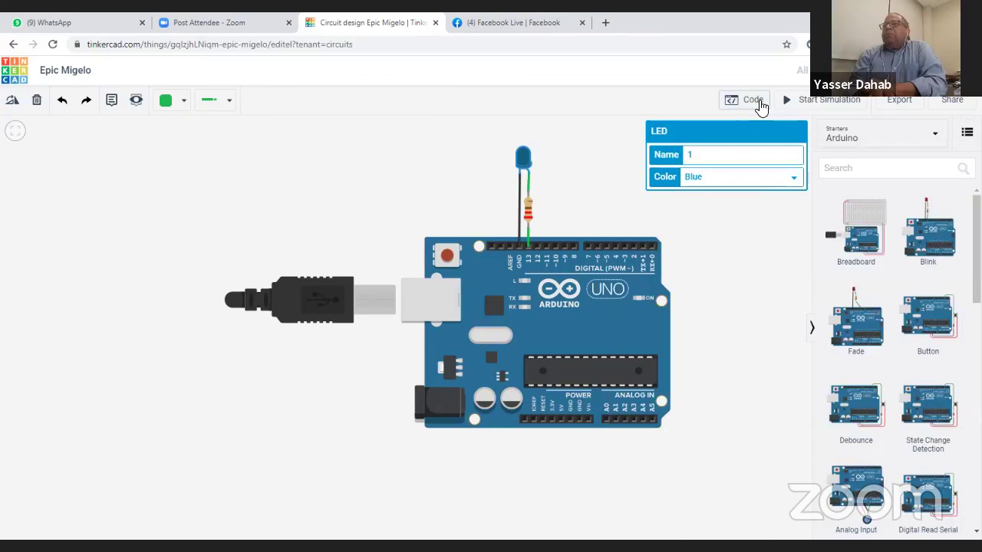
left_click(752, 100)
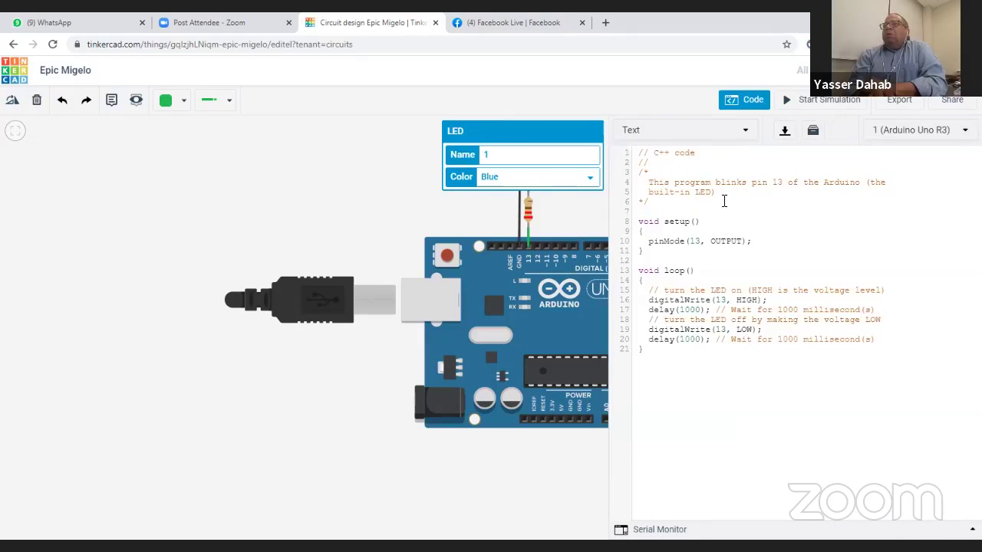
Step: Hide the code editor and start the simulation of the Blink circuit
left_click(753, 100)
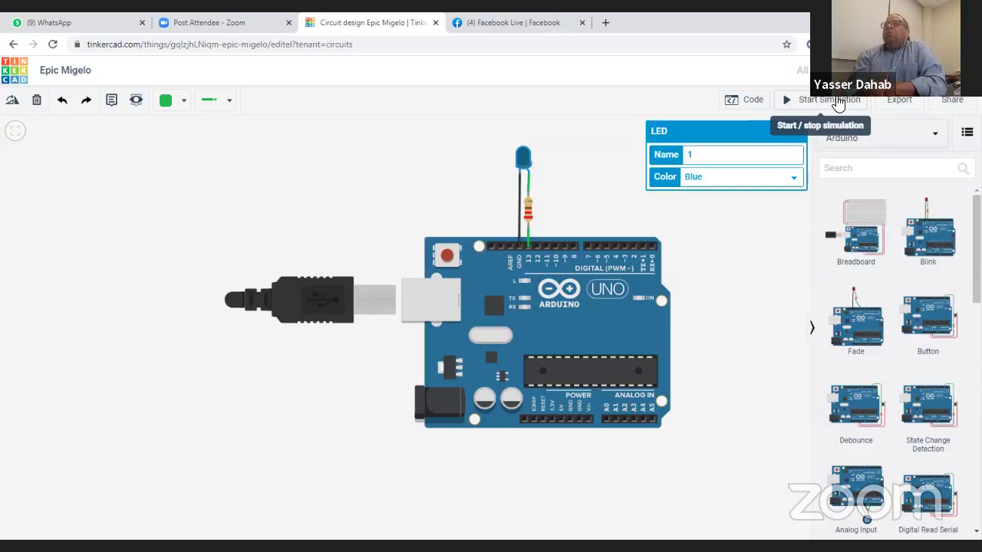
left_click(836, 101)
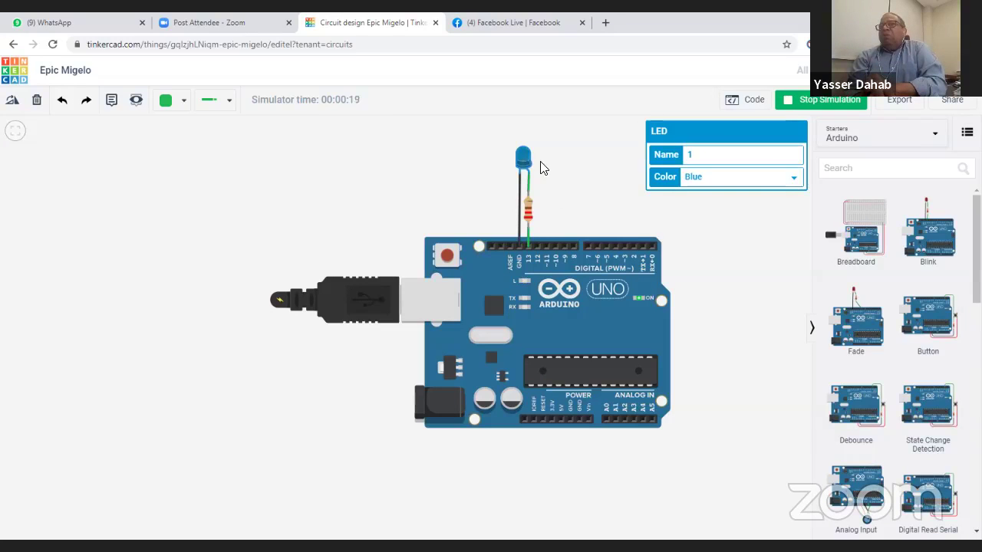
Step: Check the LED's color options, keep Blue, and stop the simulation
left_click(736, 177)
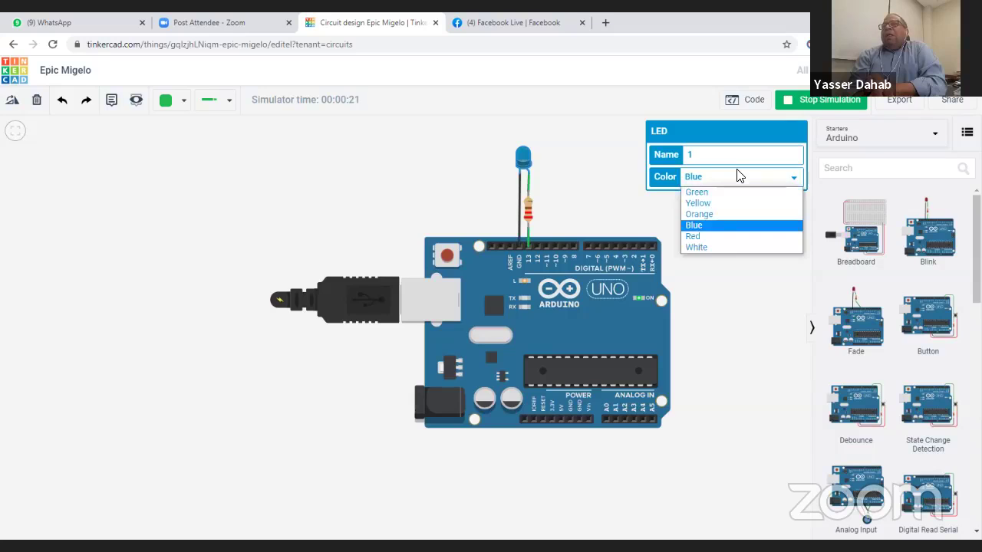
left_click(734, 222)
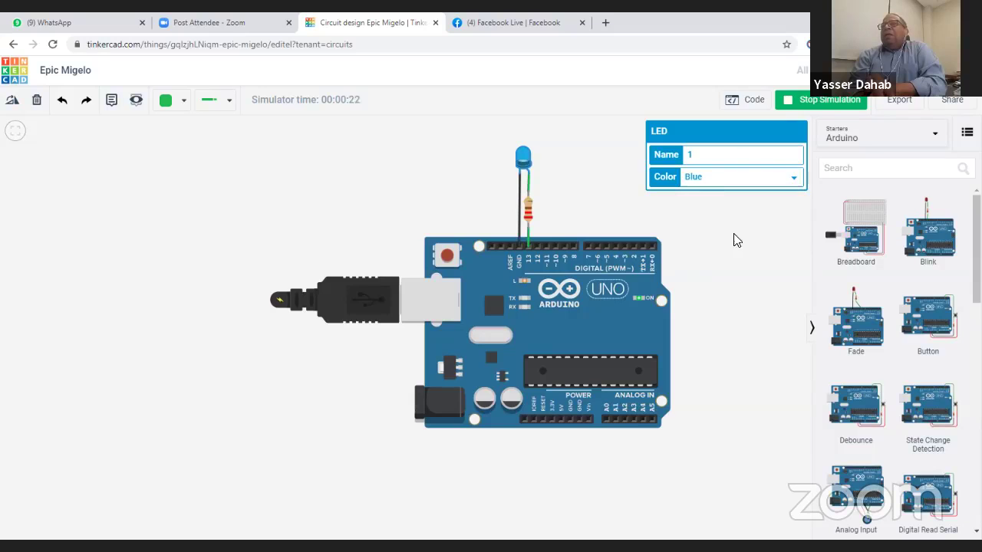
left_click(603, 310)
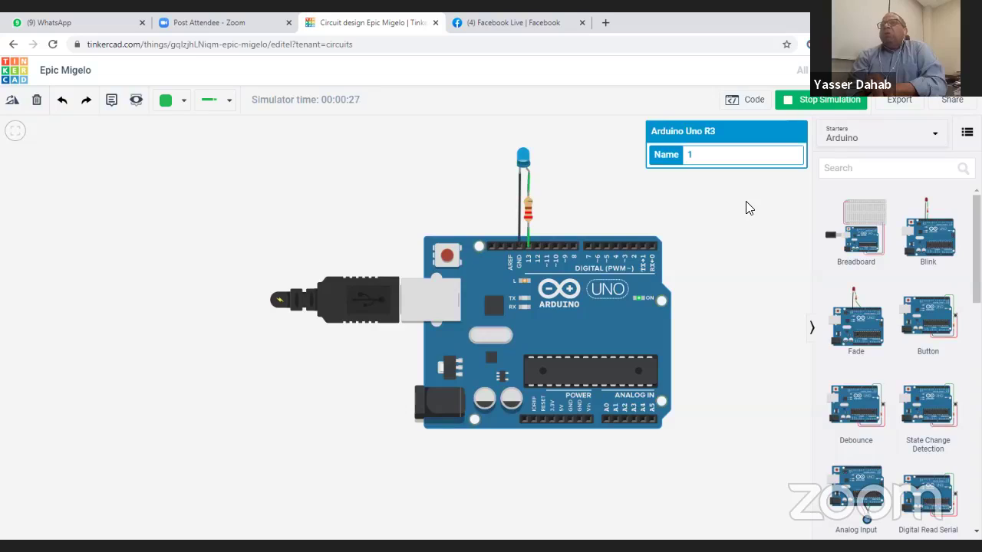
left_click(824, 104)
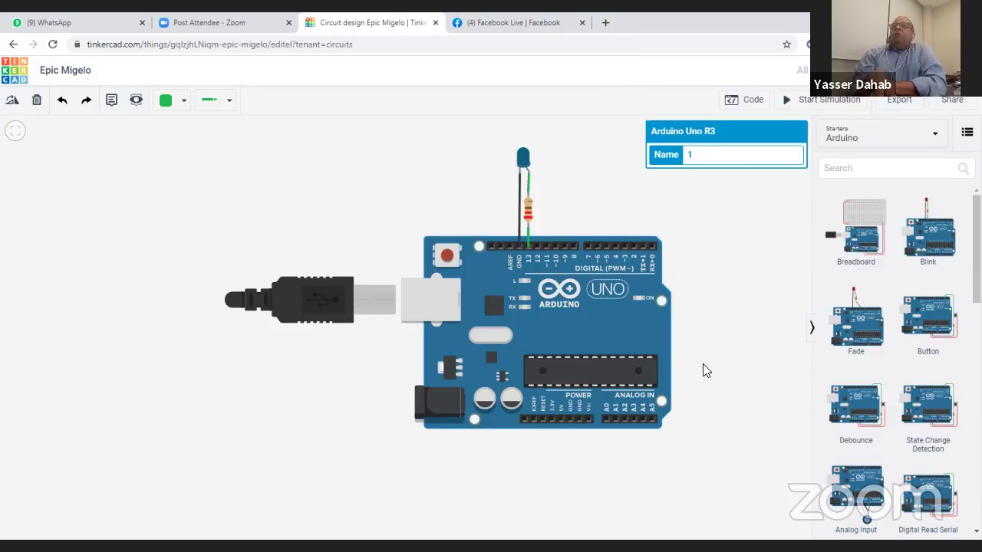
Step: Move the Arduino Uno board slightly down, away from the LED and resistor, with its wires still attached
mouse_move(661, 342)
left_mouse_down()
mouse_move(529, 349)
mouse_move(645, 331)
left_mouse_up()
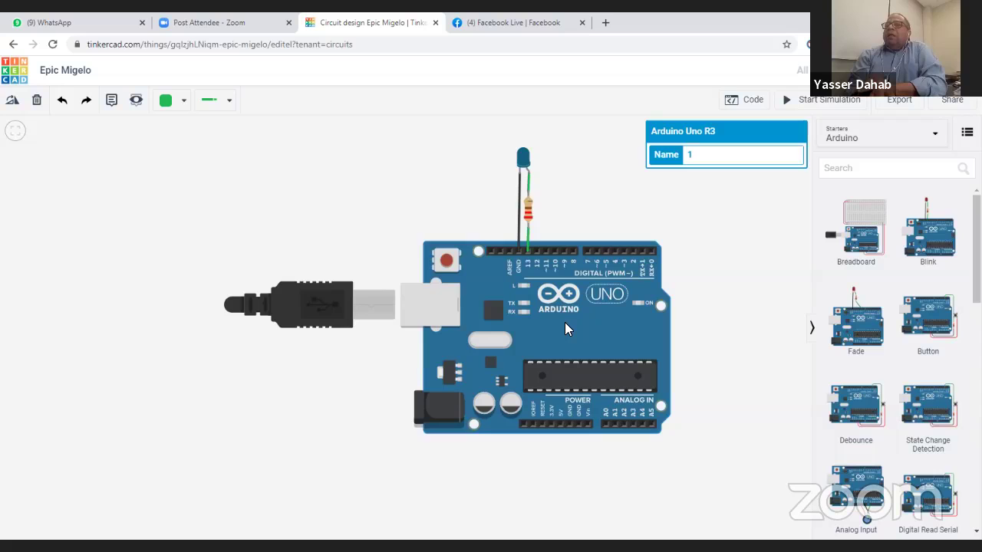
mouse_move(565, 322)
left_mouse_down()
mouse_move(459, 325)
mouse_move(719, 302)
mouse_move(536, 331)
mouse_move(575, 329)
left_mouse_up()
left_click(711, 242)
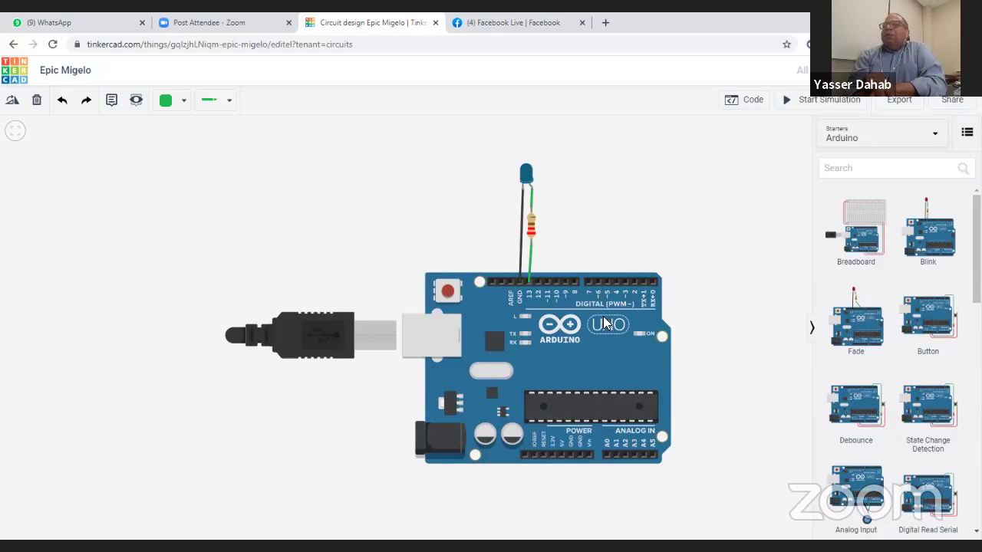
left_click(560, 354)
mouse_move(560, 355)
left_mouse_down()
mouse_move(422, 361)
mouse_move(634, 345)
mouse_move(523, 356)
mouse_move(560, 353)
left_mouse_up()
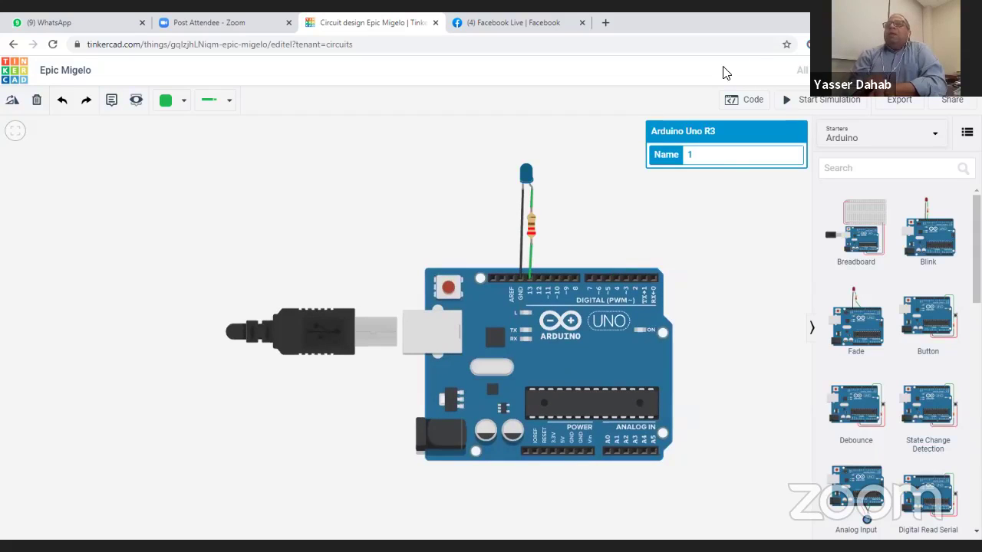
Step: Try Yellow as the LED's color, but settle on Green
left_click(526, 173)
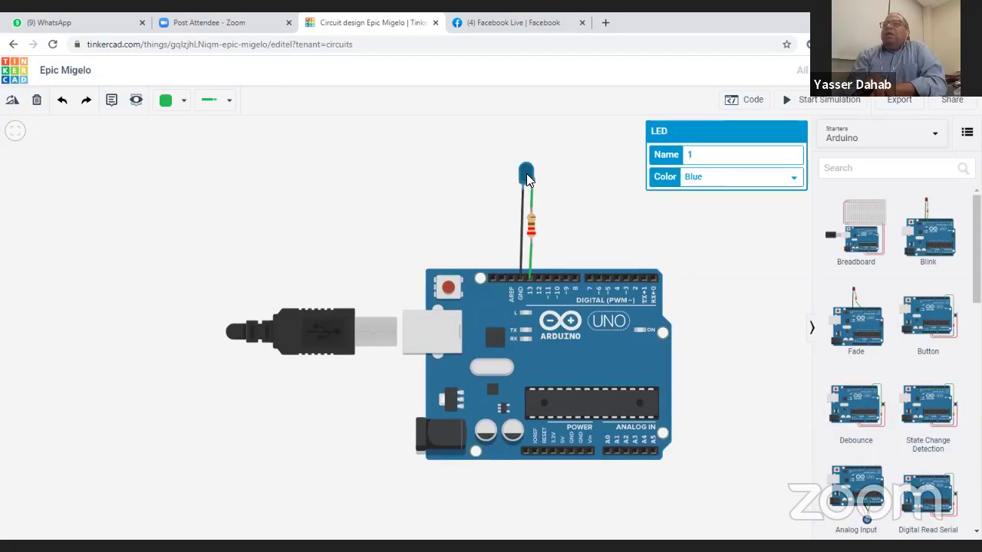
left_click(795, 176)
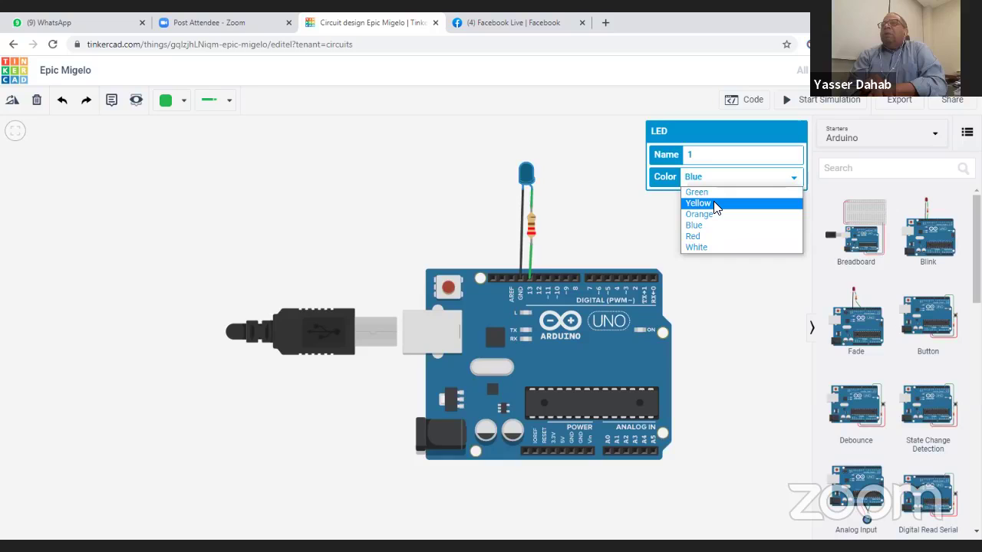
left_click(716, 206)
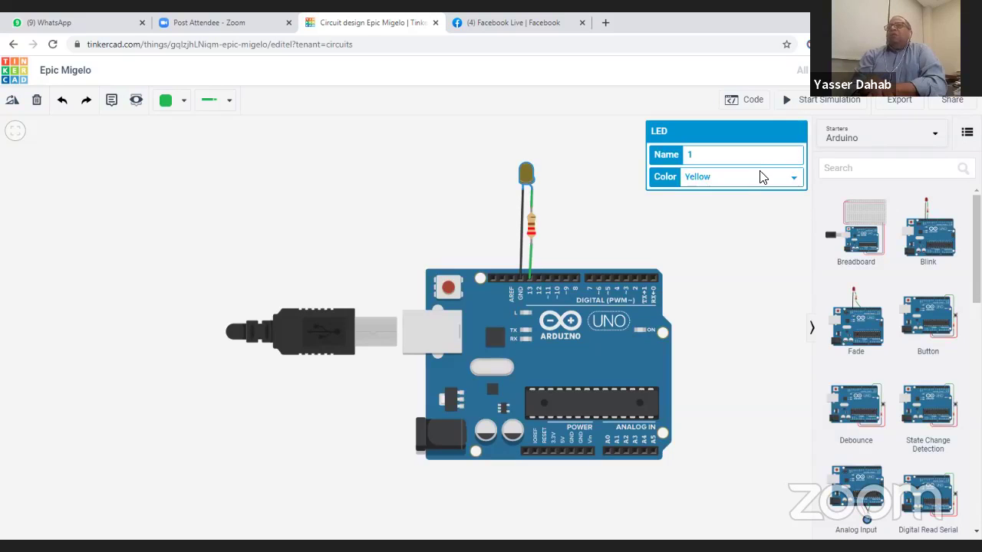
left_click(721, 179)
left_click(719, 193)
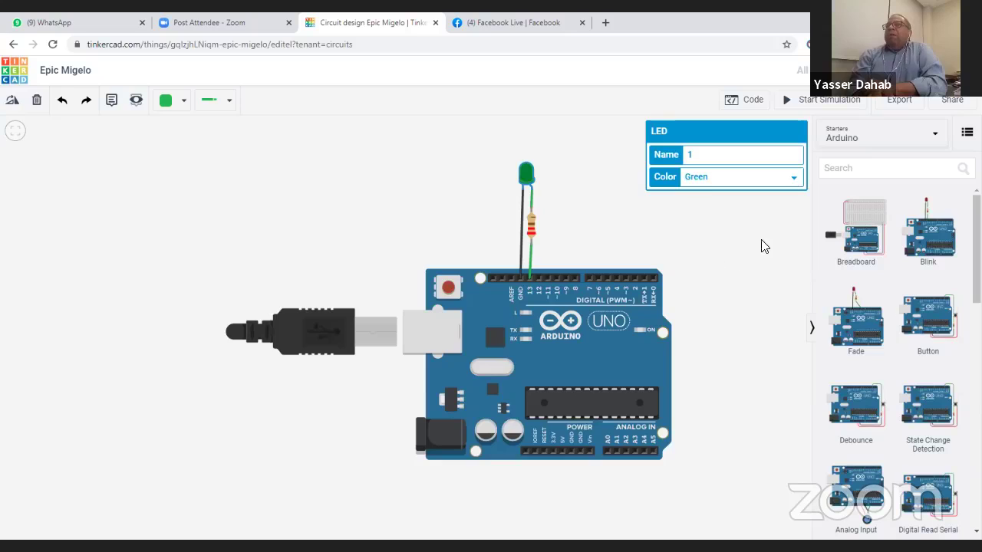
Step: Examine the resistor's resistance value and the units available for it
left_click(530, 226)
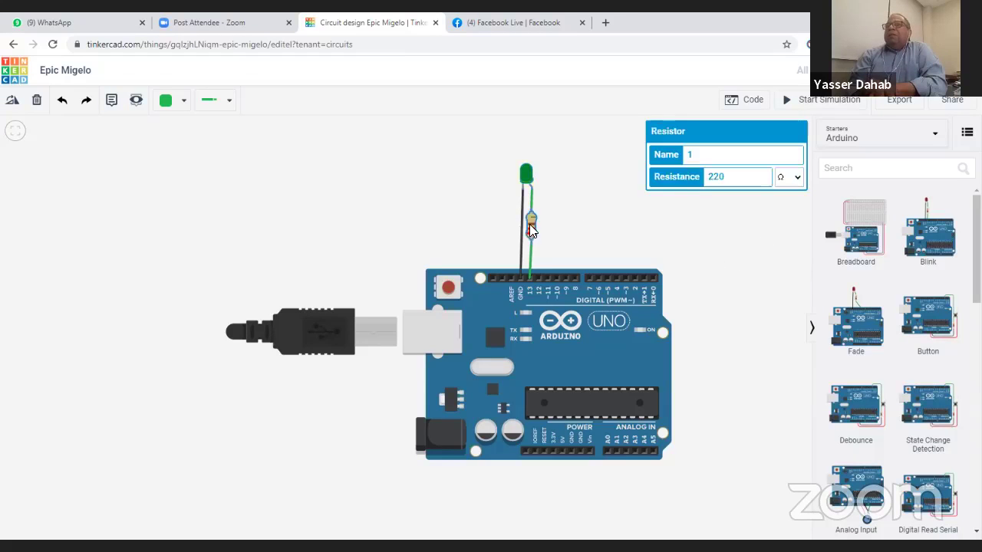
left_click(798, 180)
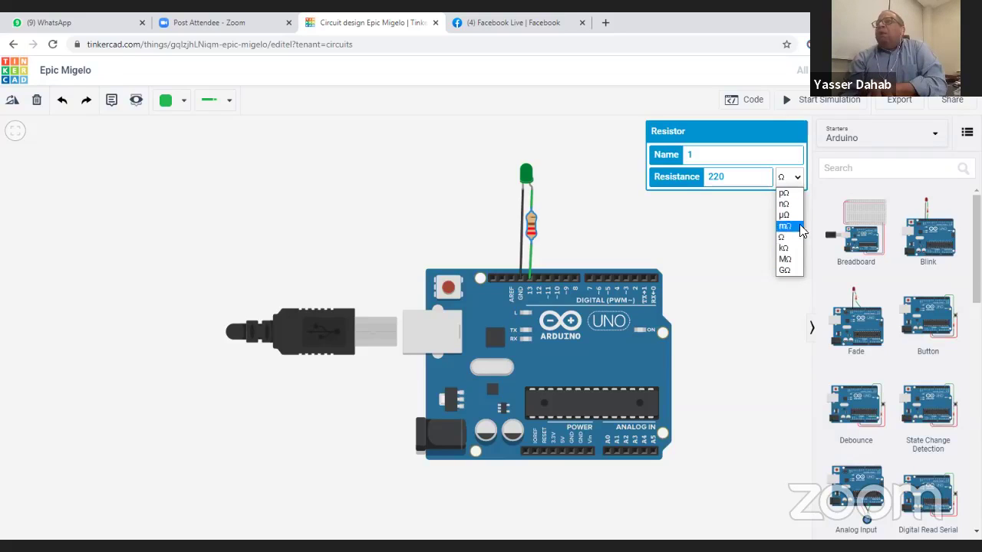
left_click(749, 237)
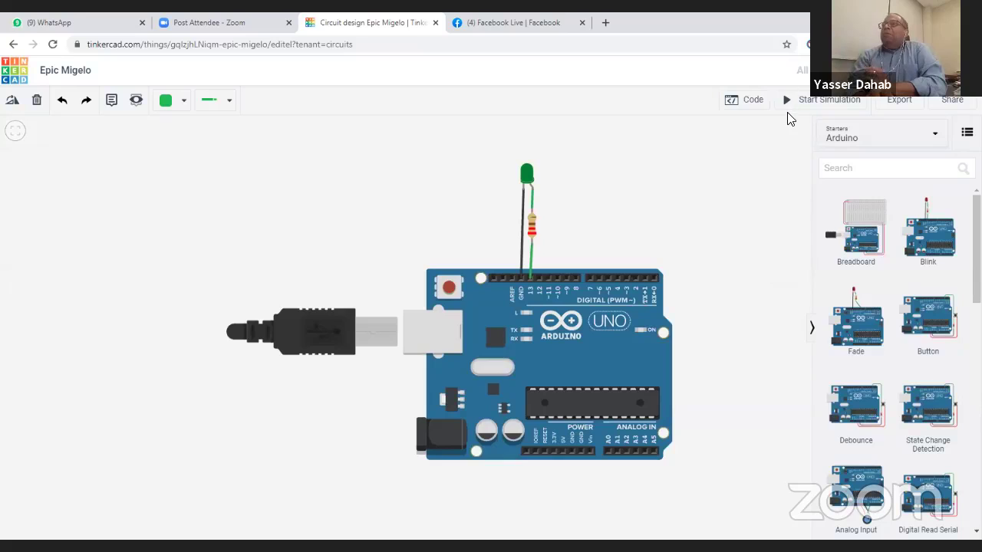
left_click(531, 228)
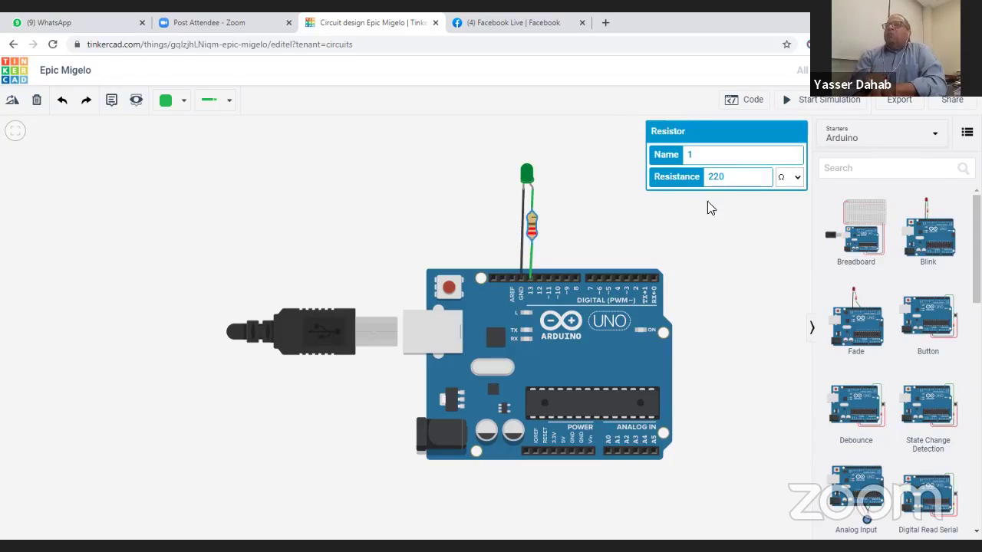
left_click_drag(735, 178, 707, 181)
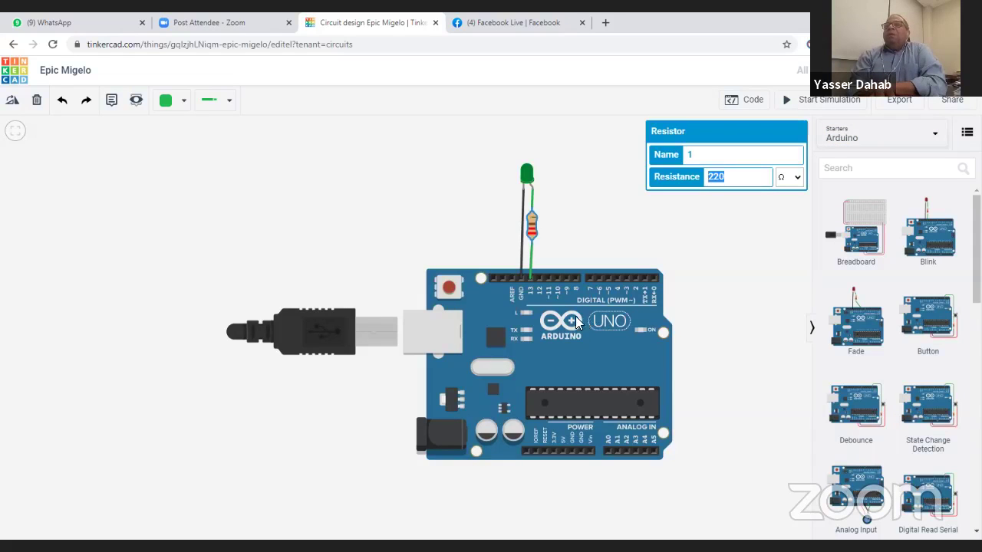
mouse_move(583, 321)
left_mouse_down()
mouse_move(502, 337)
mouse_move(472, 313)
mouse_move(594, 308)
mouse_move(586, 313)
left_mouse_up()
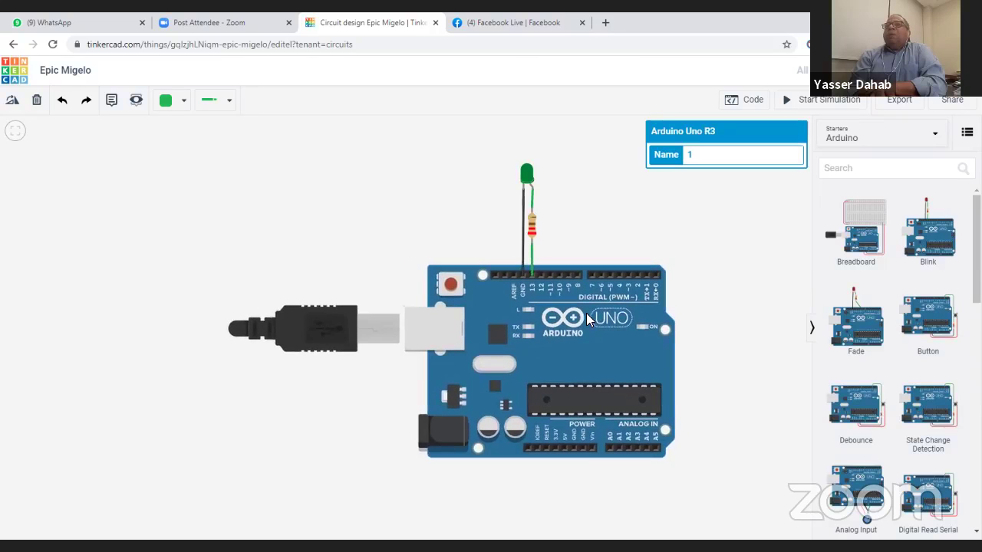
Step: Show the Basic starter circuits in the component library
left_click_drag(458, 199, 227, 196)
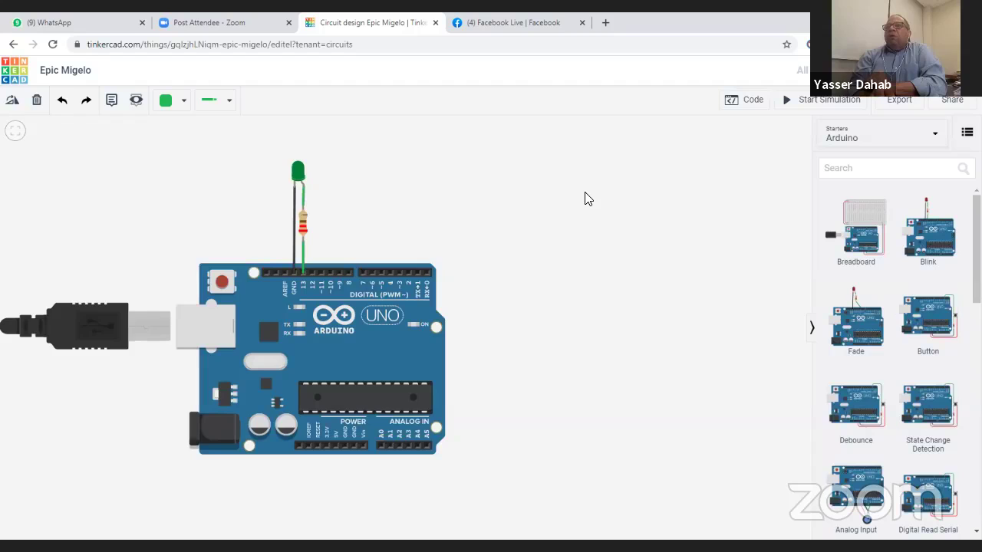
mouse_move(607, 197)
left_mouse_down()
mouse_move(739, 191)
mouse_move(452, 213)
mouse_move(536, 214)
mouse_move(545, 125)
mouse_move(544, 340)
mouse_move(537, 210)
mouse_move(563, 193)
mouse_move(604, 198)
left_mouse_up()
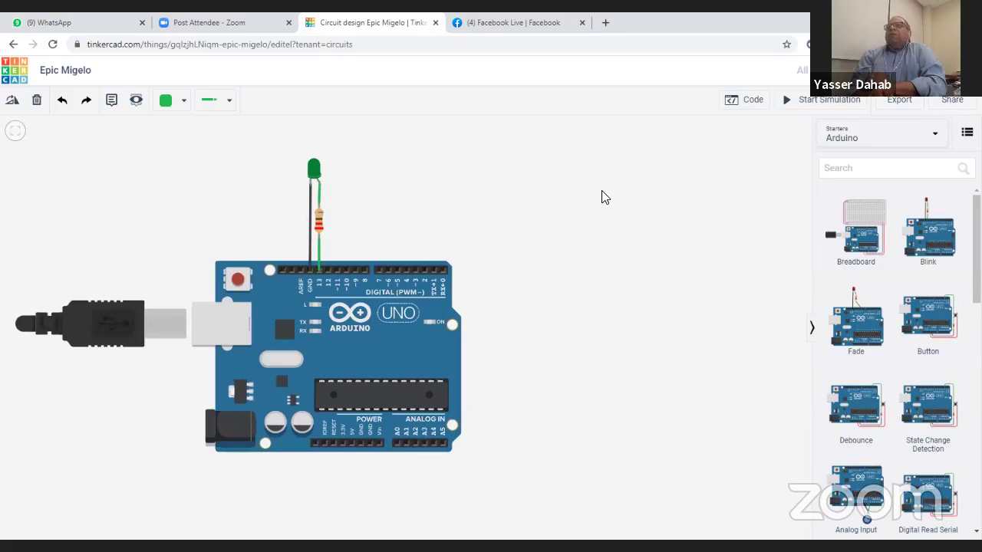
left_click(939, 140)
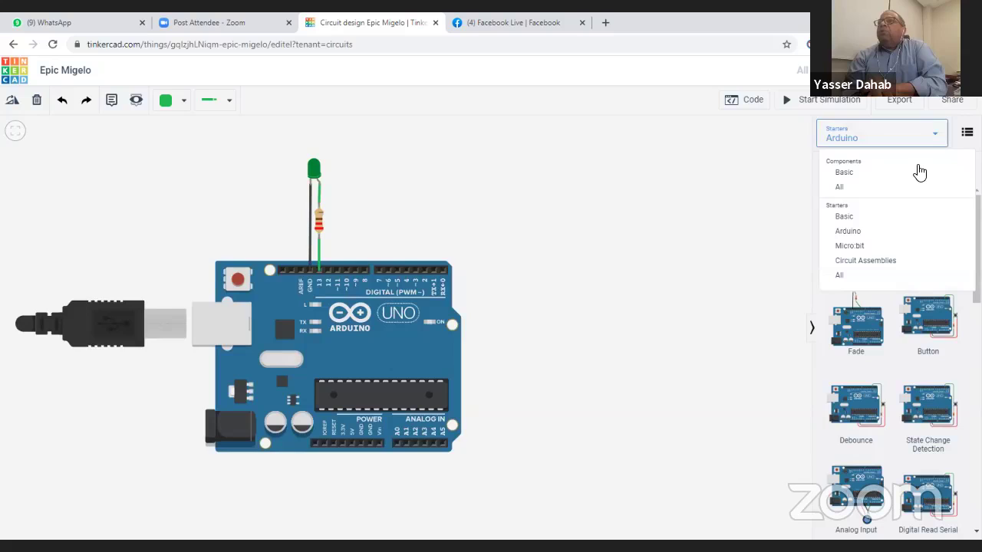
left_click(854, 223)
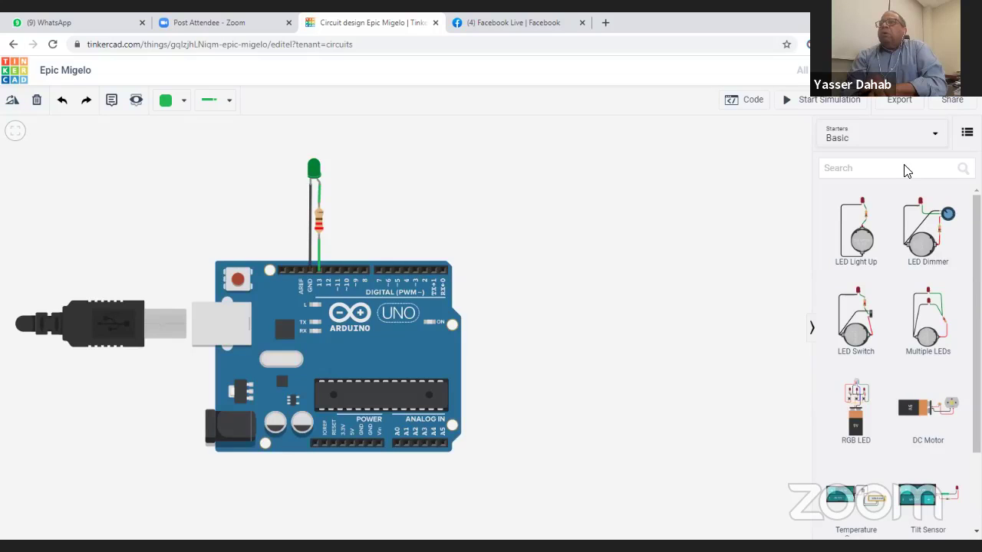
left_click(935, 136)
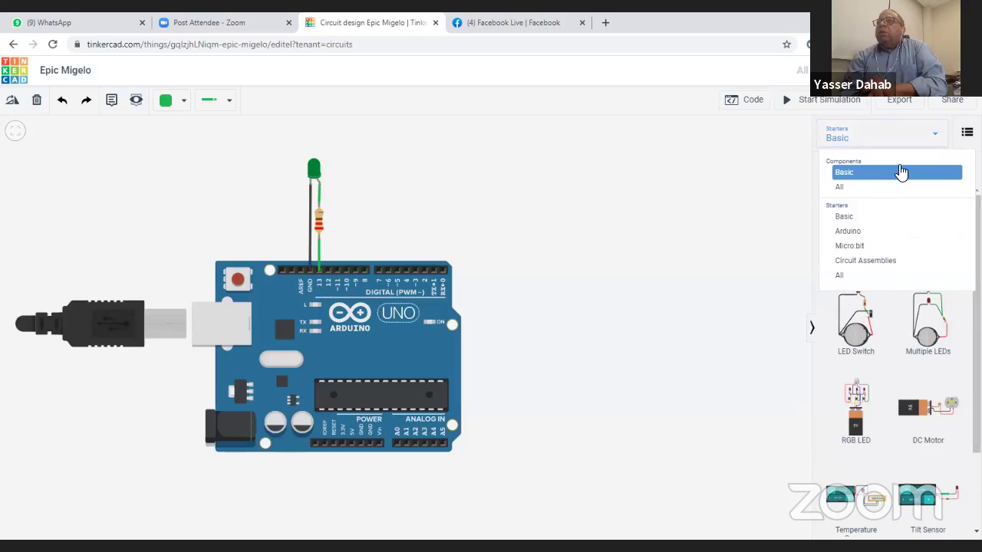
left_click(892, 217)
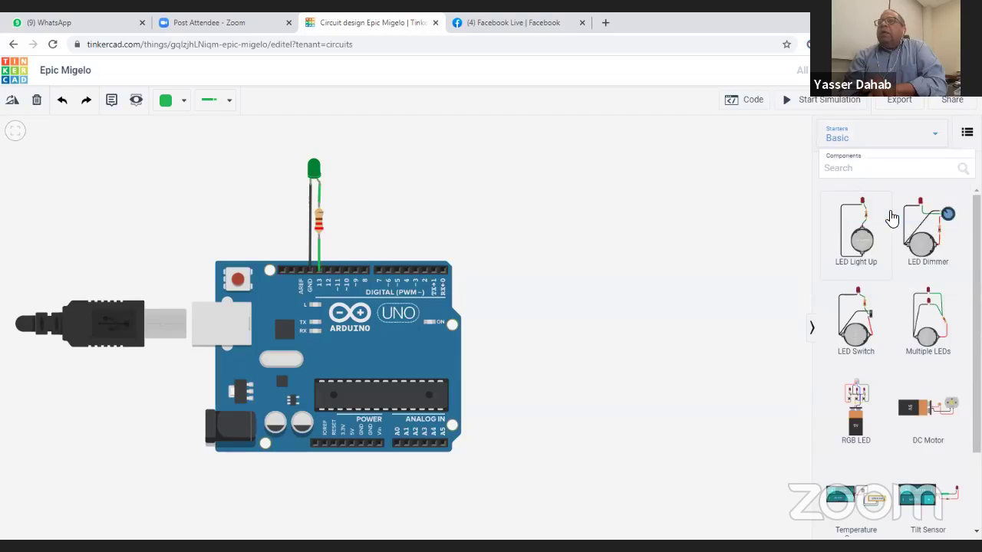
Step: Place a small breadboard from the Basic components beside the Arduino Uno's right edge
left_click(930, 136)
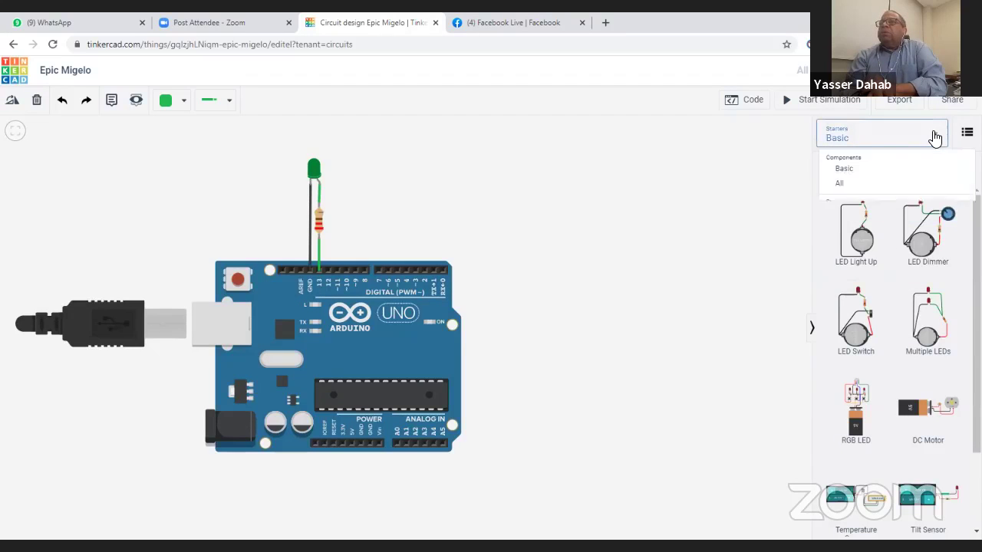
left_click(853, 178)
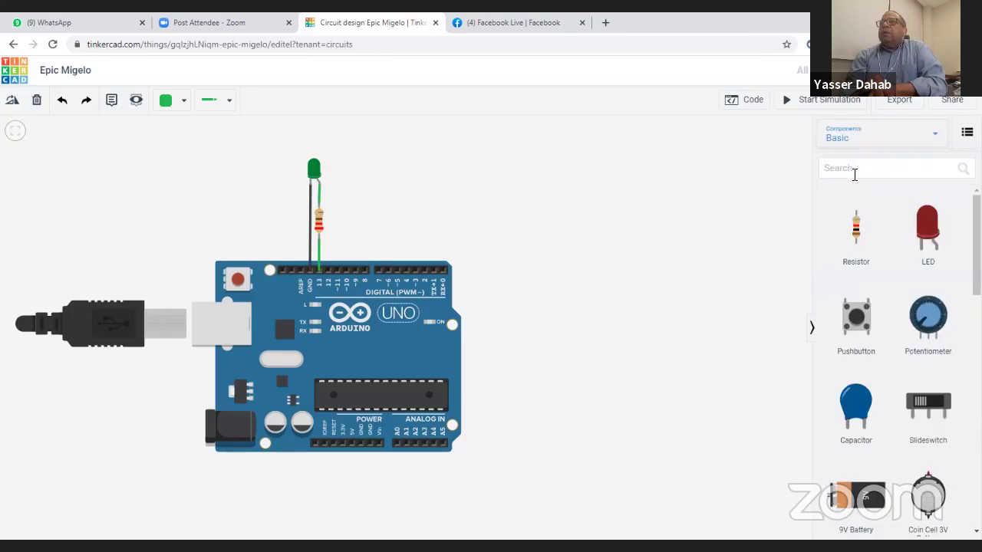
scroll(878, 203, "down", 3)
scroll(880, 202, "down", 2)
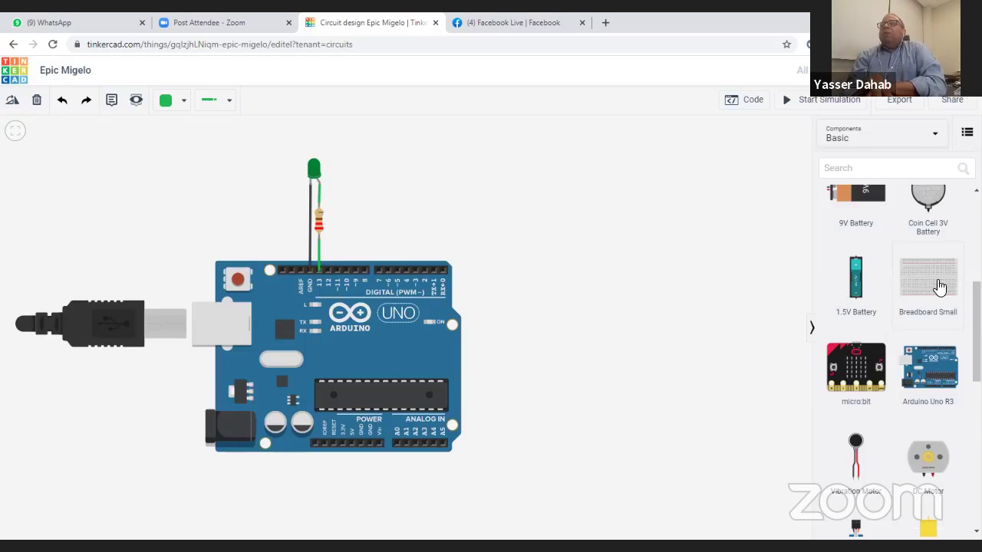
left_click_drag(939, 287, 631, 348)
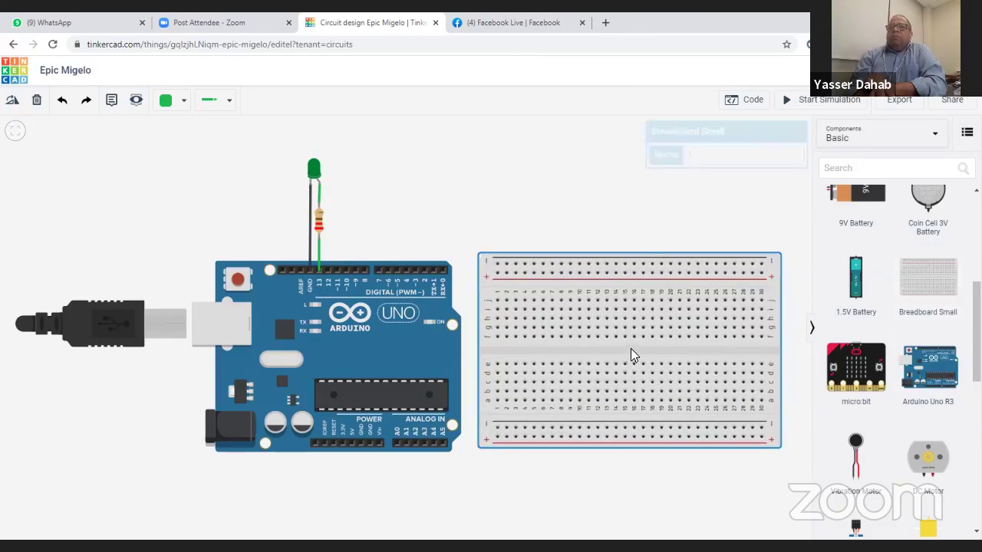
left_click(653, 176)
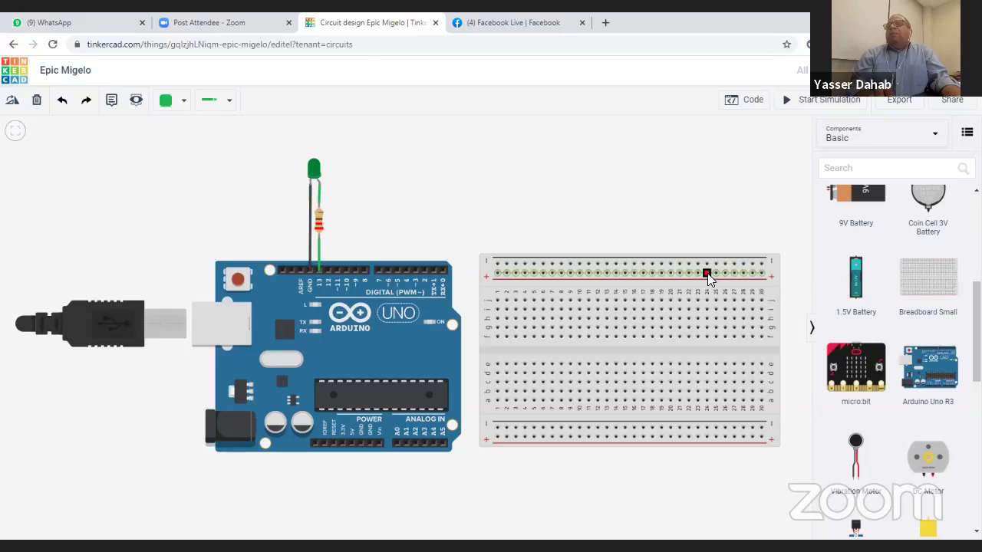
Step: Wire the breadboard's upper negative rail at column 6 to Arduino pin 5, routing the green wire above both boards with two right-angle bends
left_click(543, 263)
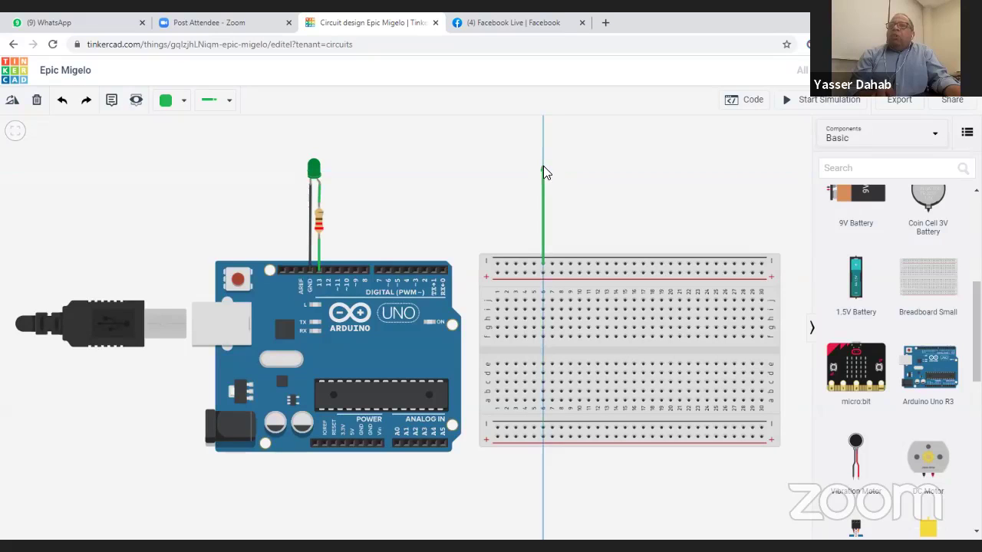
left_click(543, 170)
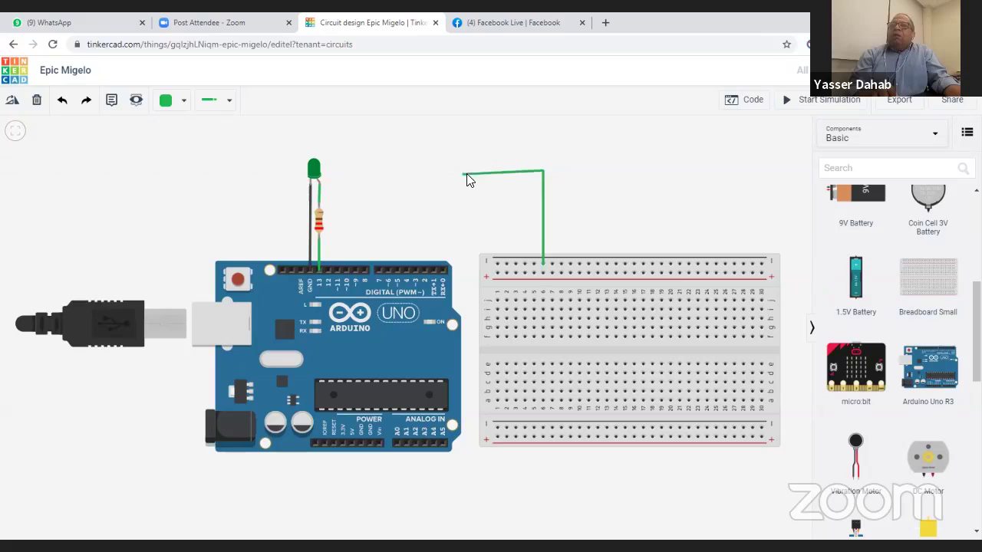
left_click(399, 172)
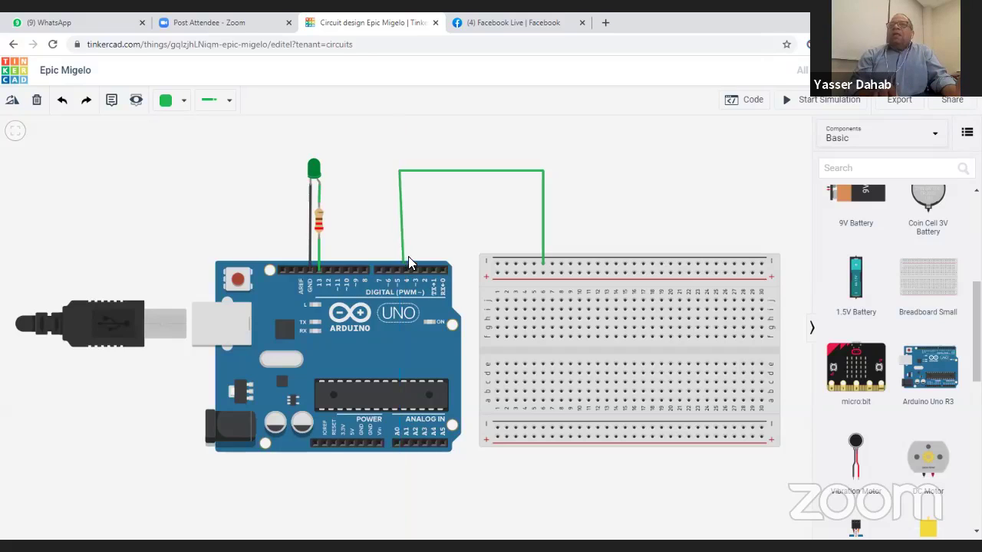
left_click(396, 272)
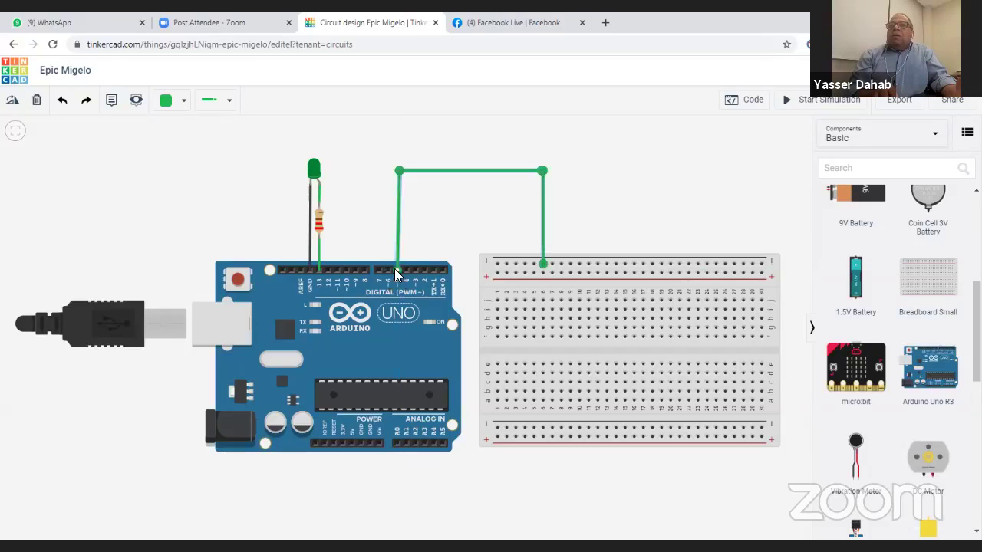
left_click(598, 169)
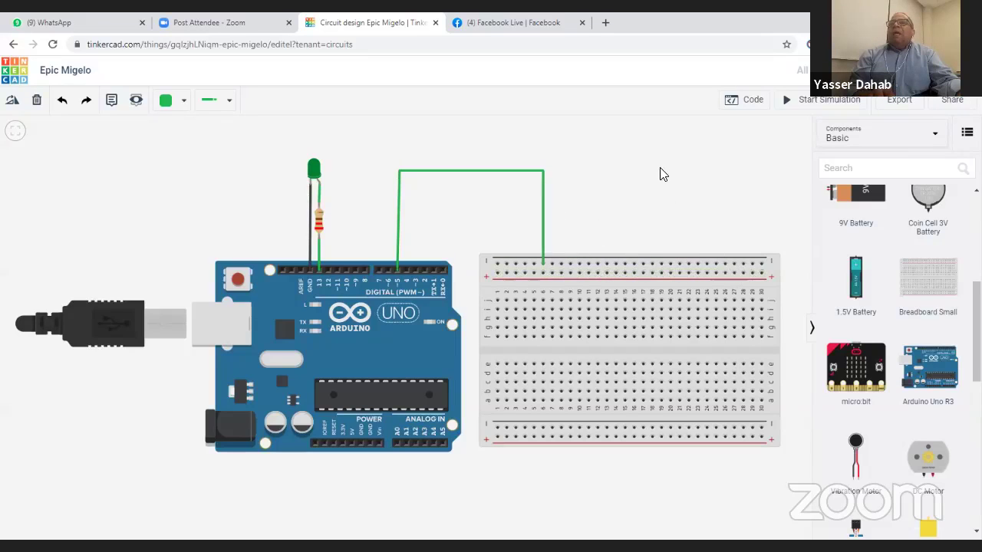
left_click(680, 263)
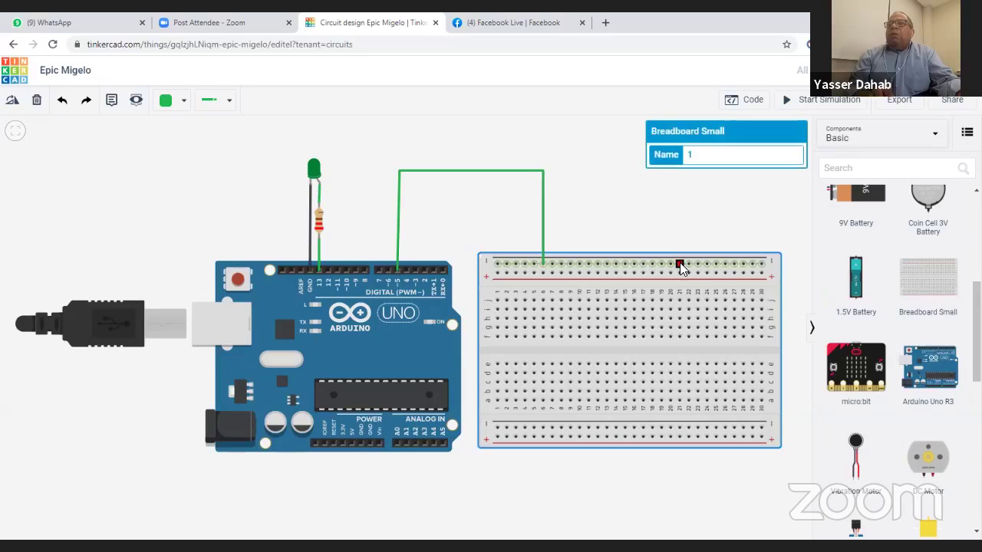
left_click(680, 263)
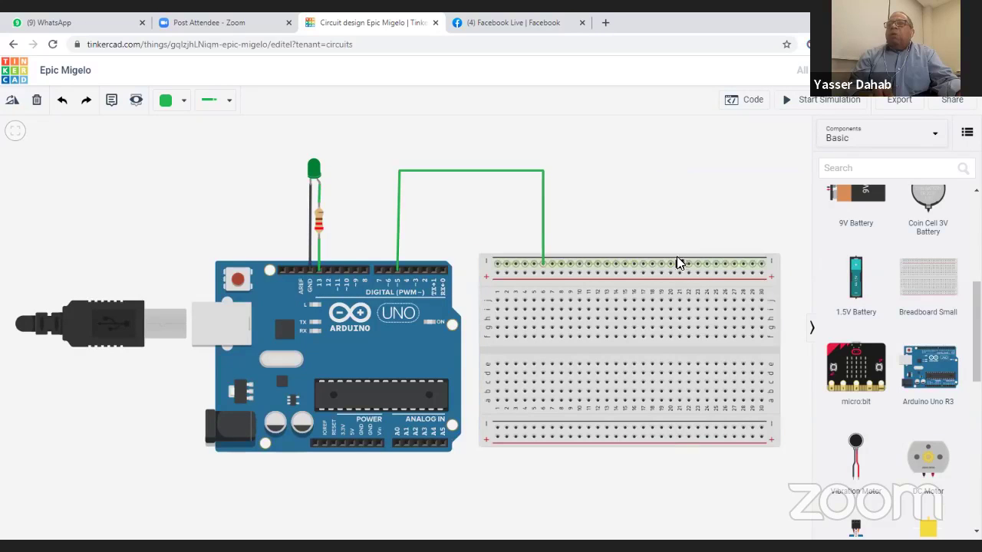
Step: Wire the breadboard's upper negative rail at column 21 to Arduino pin 2, routing the wire above the existing pin 5 wire with two bends
left_click(680, 144)
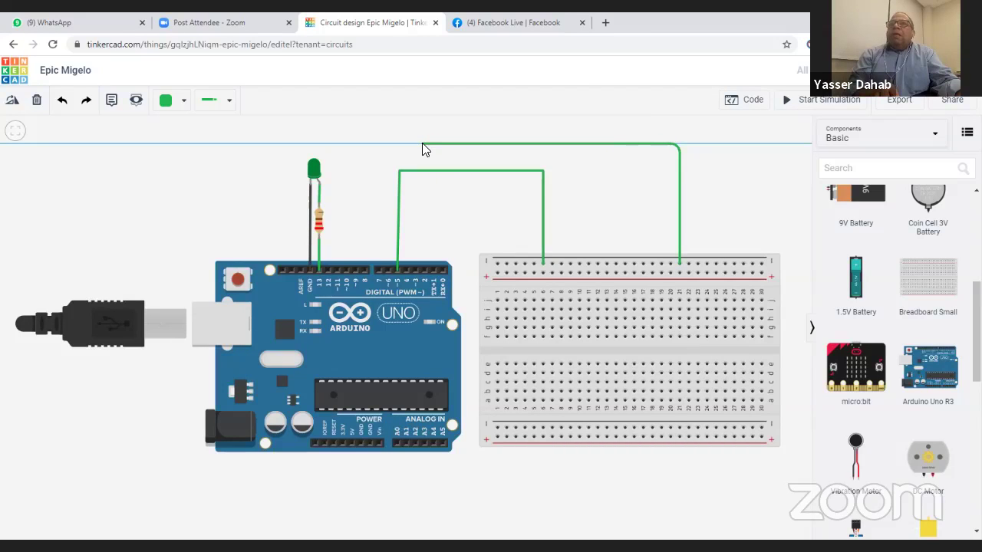
left_click(422, 144)
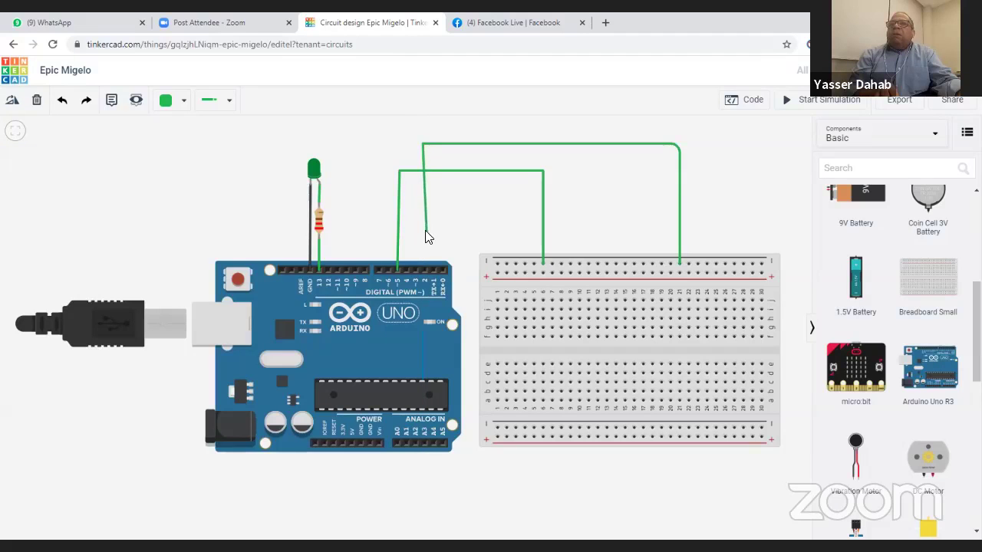
left_click(427, 272)
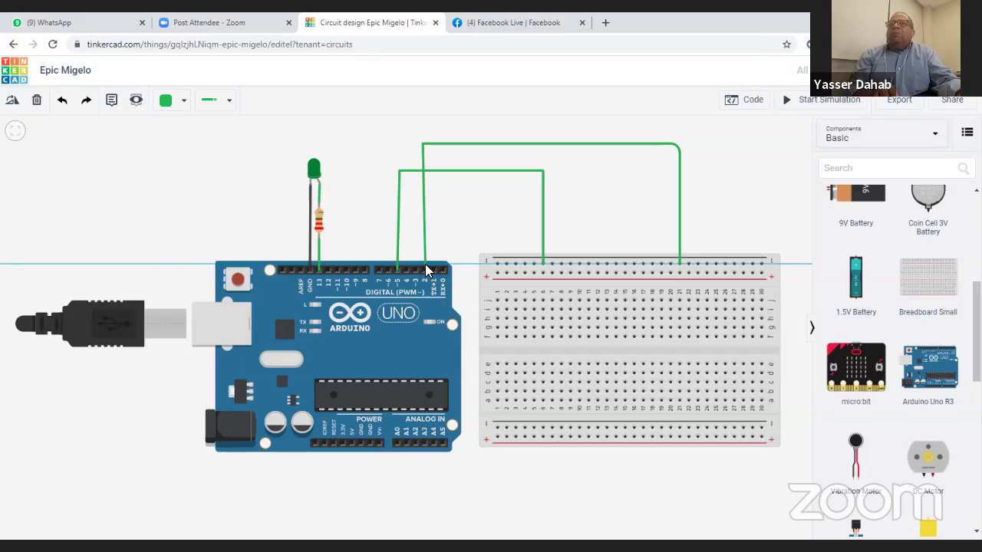
left_click(425, 272)
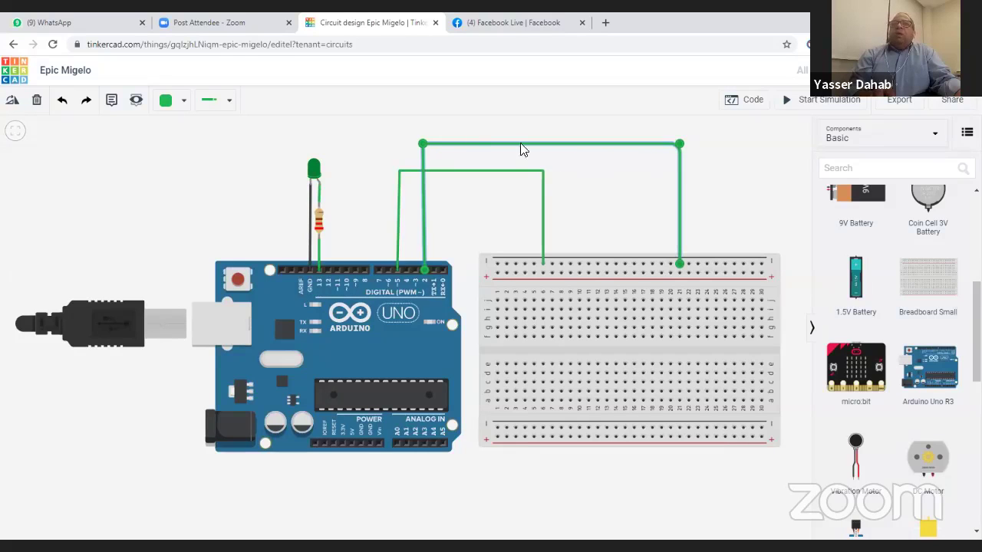
Step: Recolour the wire between the breadboard and Arduino pin 2 red
left_click(232, 101)
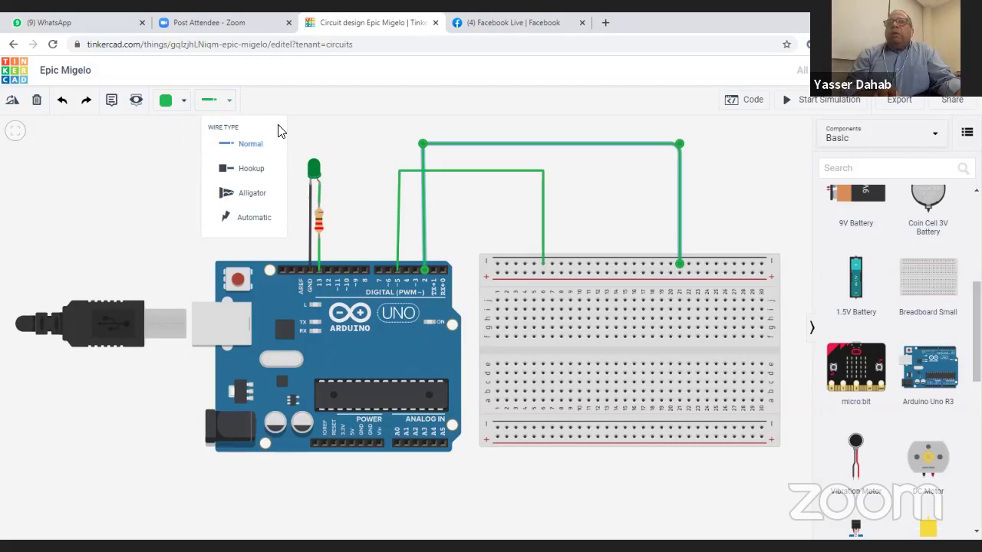
left_click(185, 100)
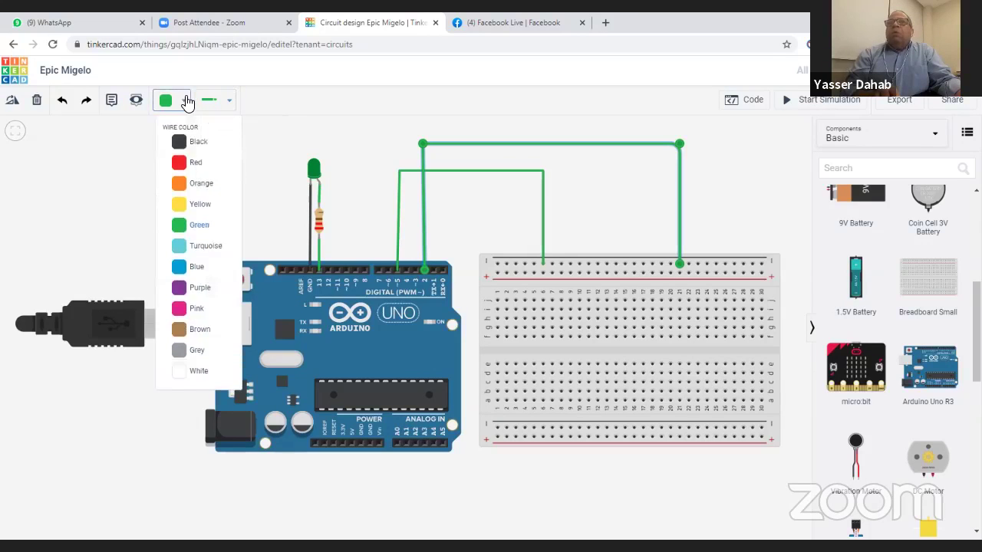
left_click(182, 165)
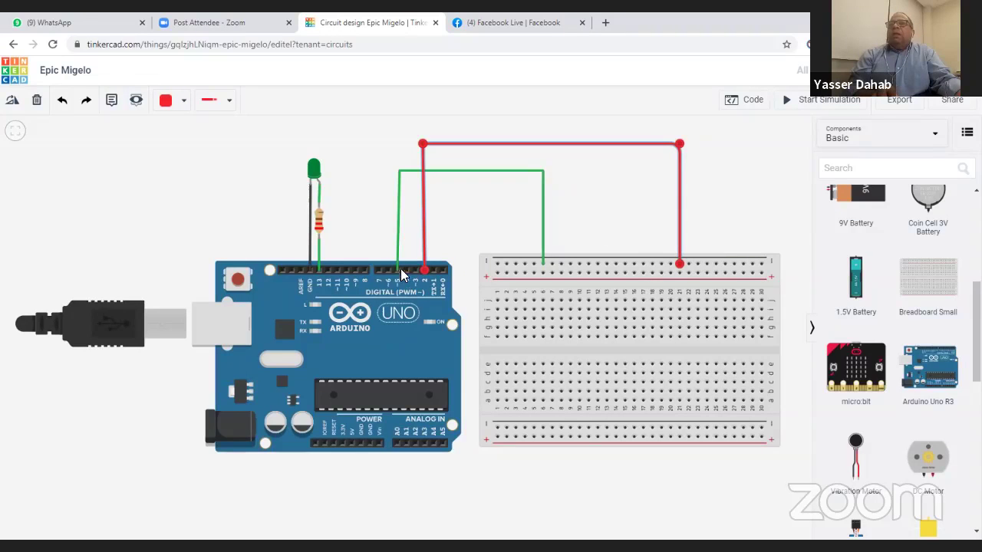
Step: Change the pin 2 wire's colour to purple and check the wire types available for it
left_click(182, 105)
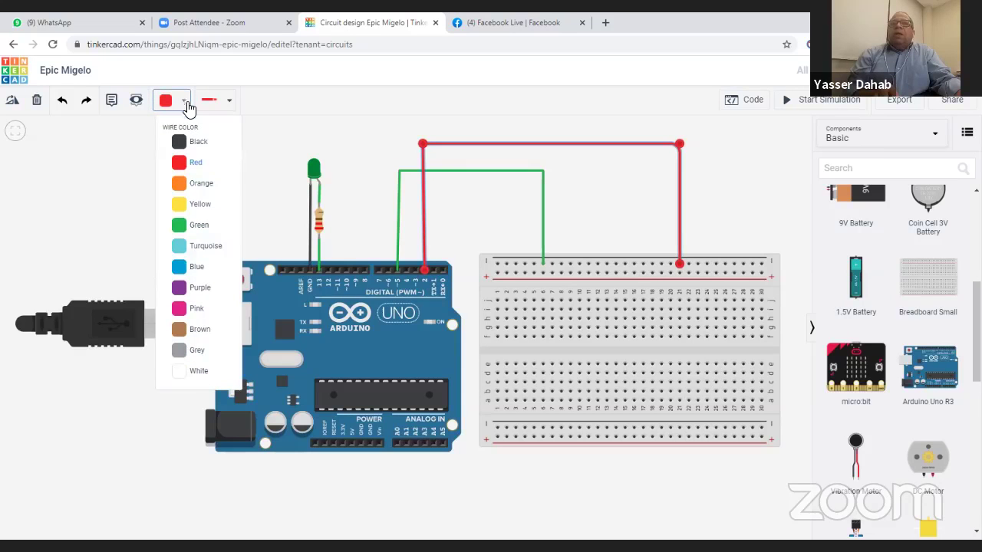
left_click(179, 287)
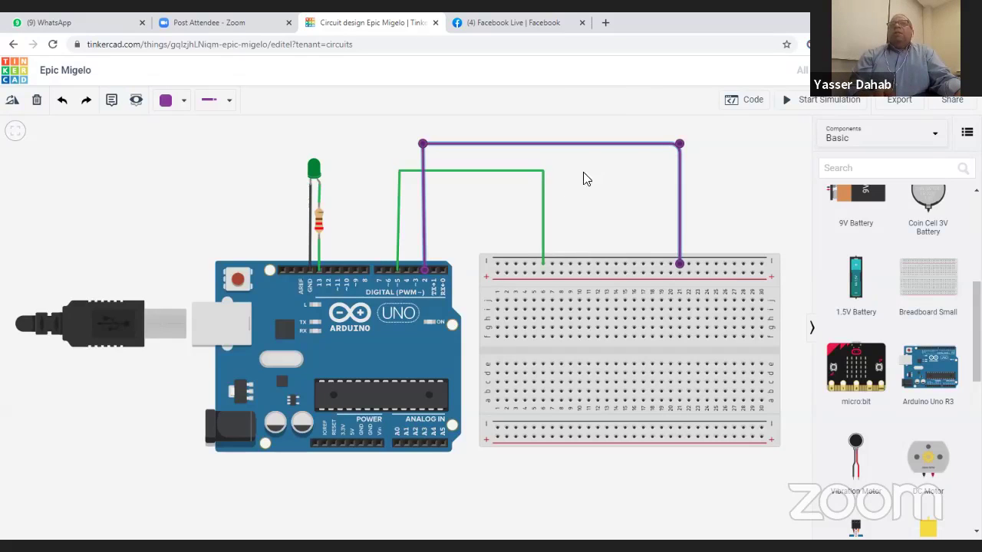
left_click(231, 106)
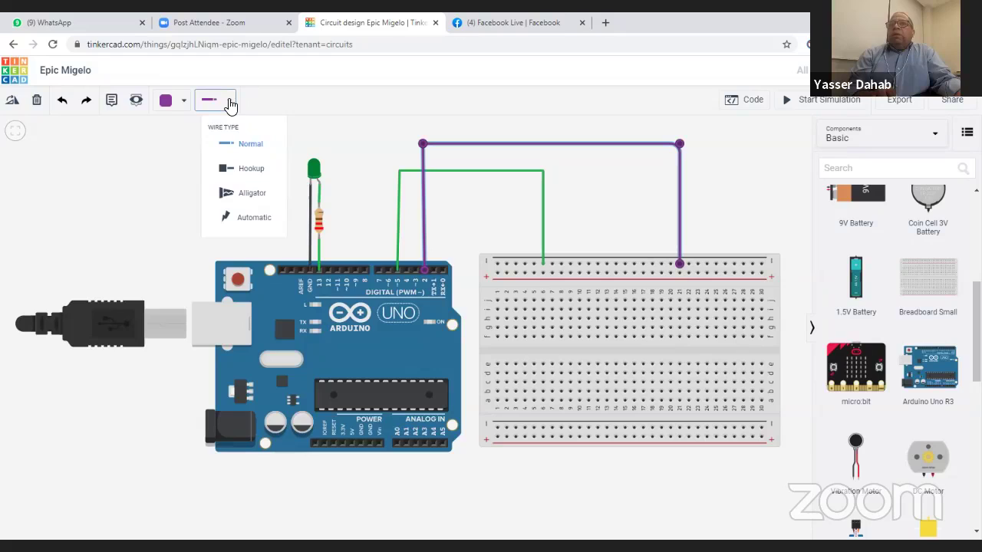
left_click(185, 105)
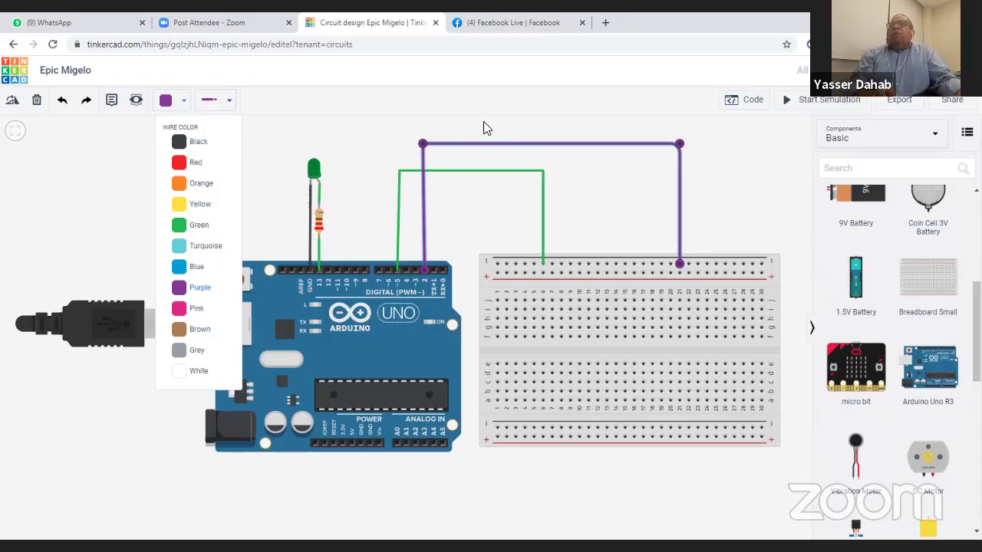
left_click(456, 151)
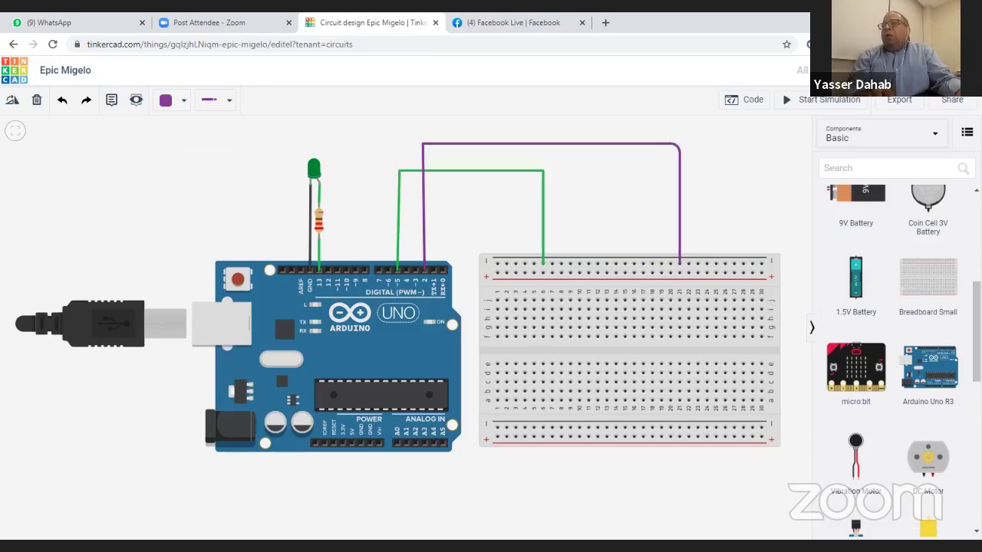
Step: Place an Ultrasonic Distance Sensor from the Basic components above the Arduino's USB cable, beside the LED
scroll(976, 330, "down", 2)
scroll(894, 352, "down", 2)
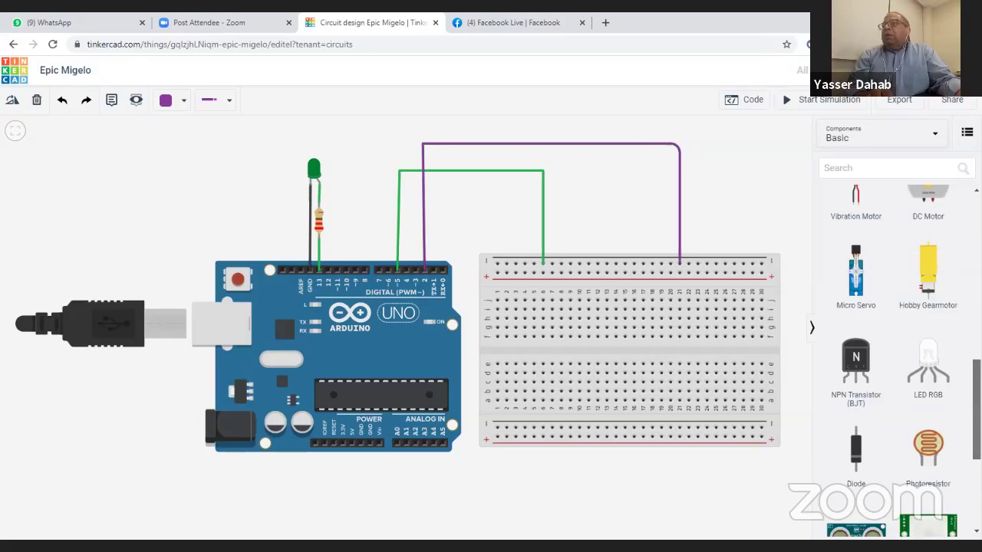
scroll(894, 353, "down", 3)
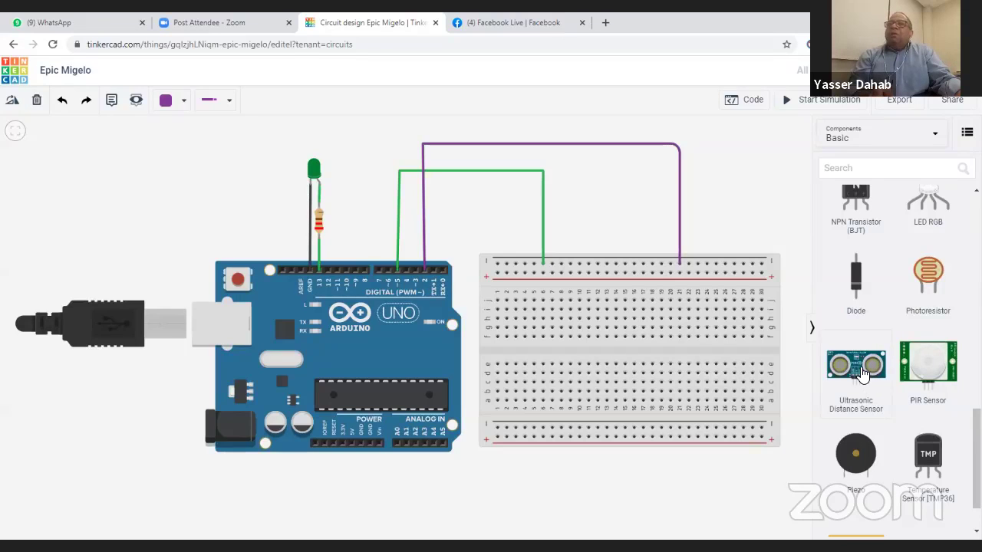
left_click_drag(862, 373, 167, 185)
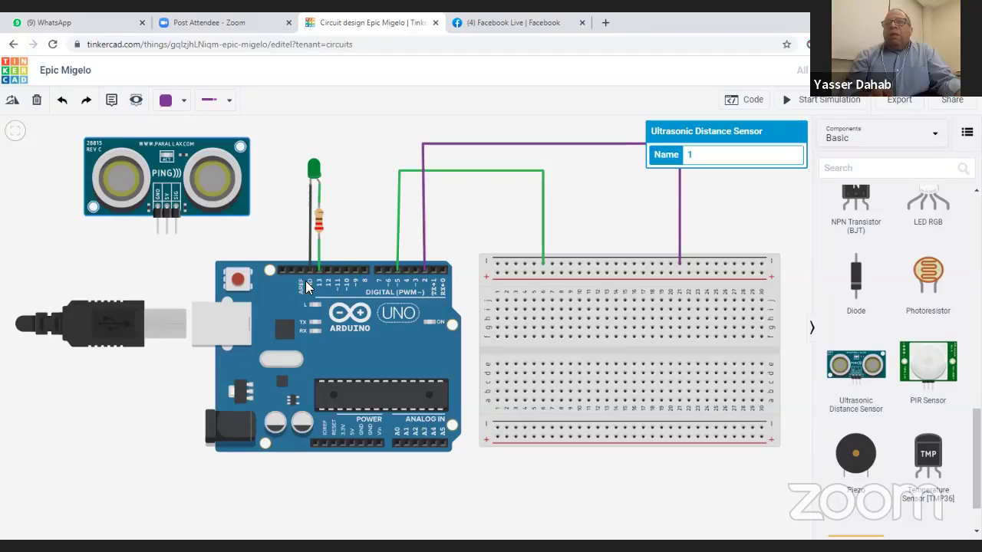
Step: Wire the ultrasonic sensor's GND pin to the Arduino's power GND pin, routing the purple wire around the USB cable and below the board
left_click(157, 236)
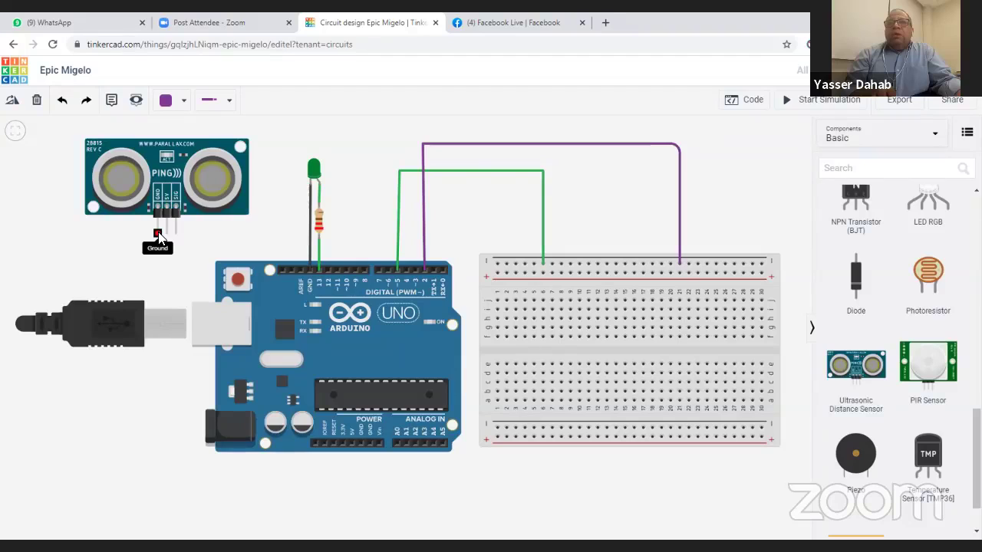
left_click(158, 236)
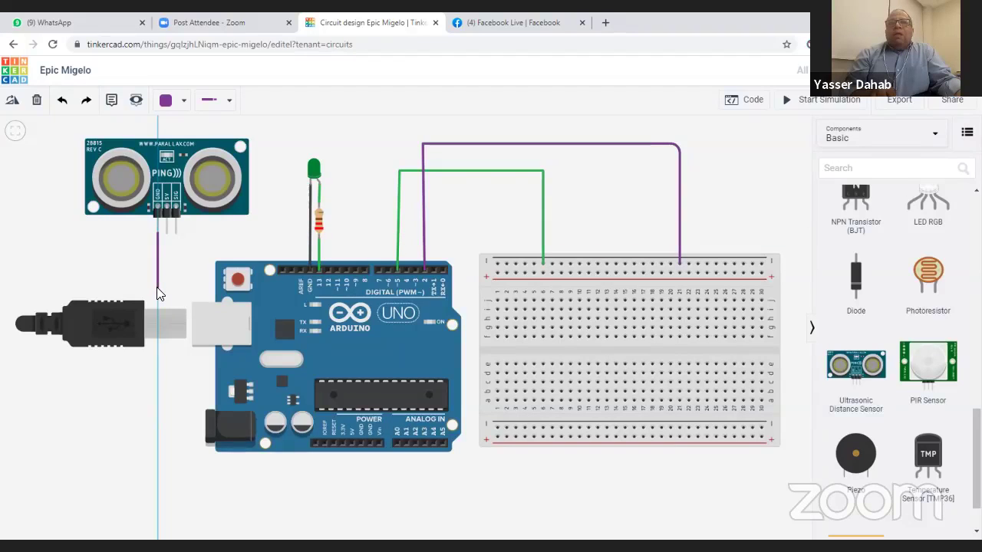
left_click(157, 288)
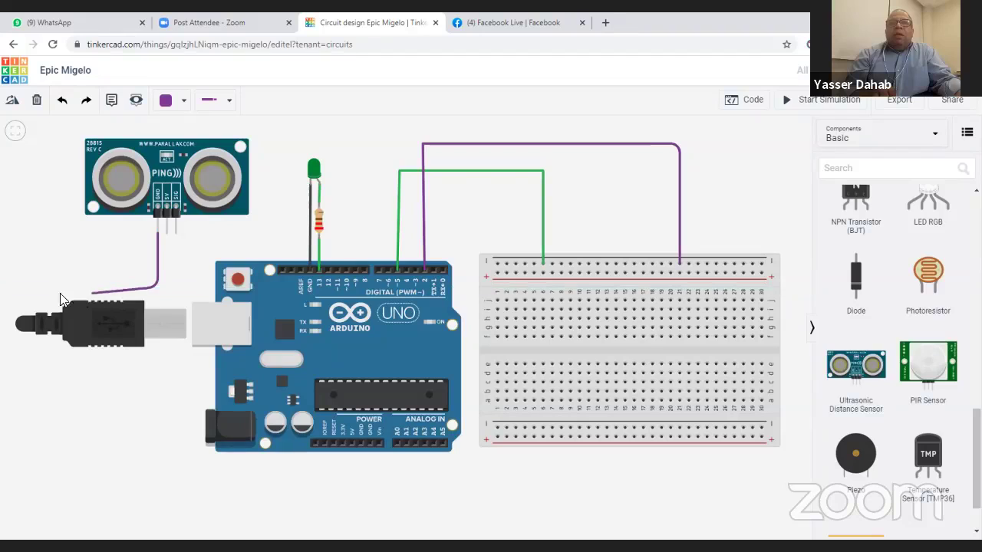
left_click(11, 291)
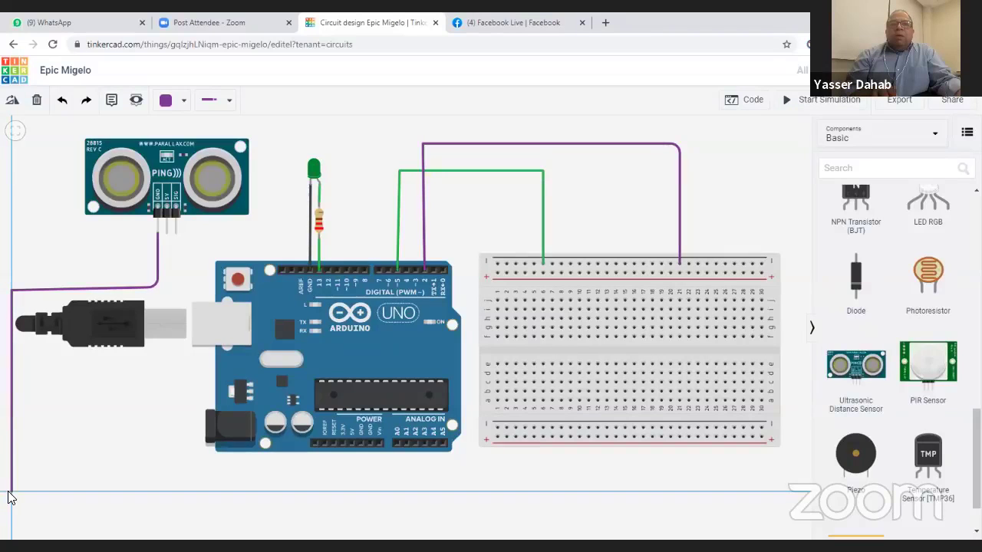
left_click(10, 494)
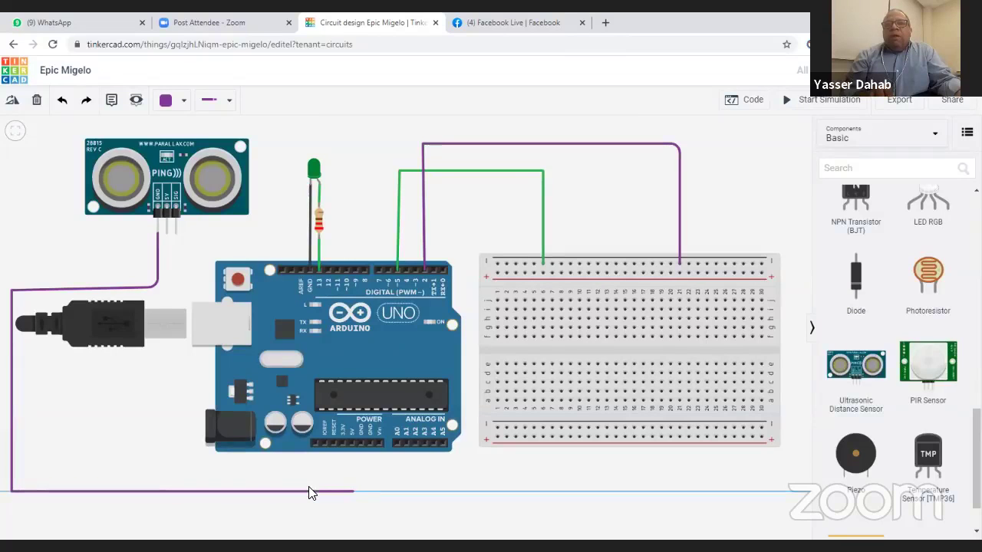
left_click(357, 494)
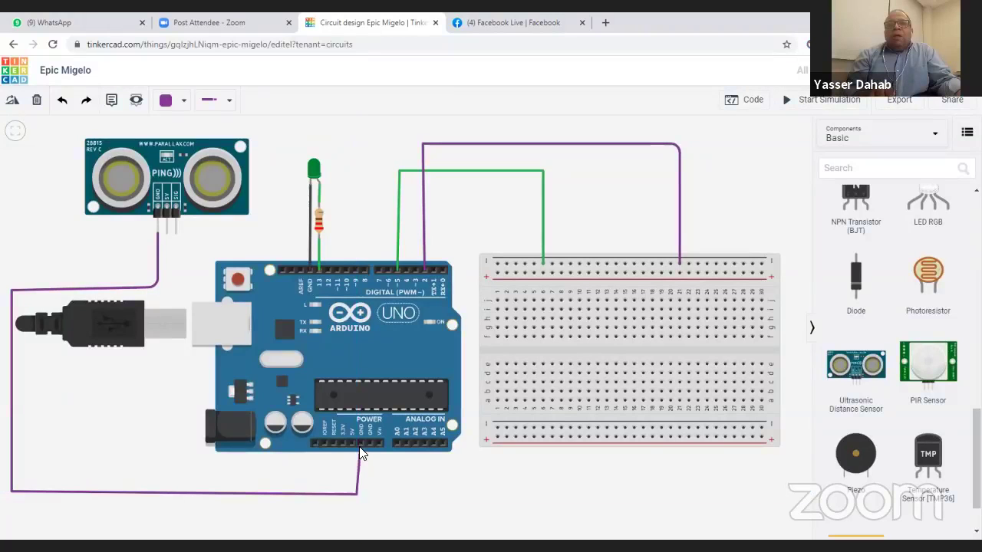
left_click(359, 444)
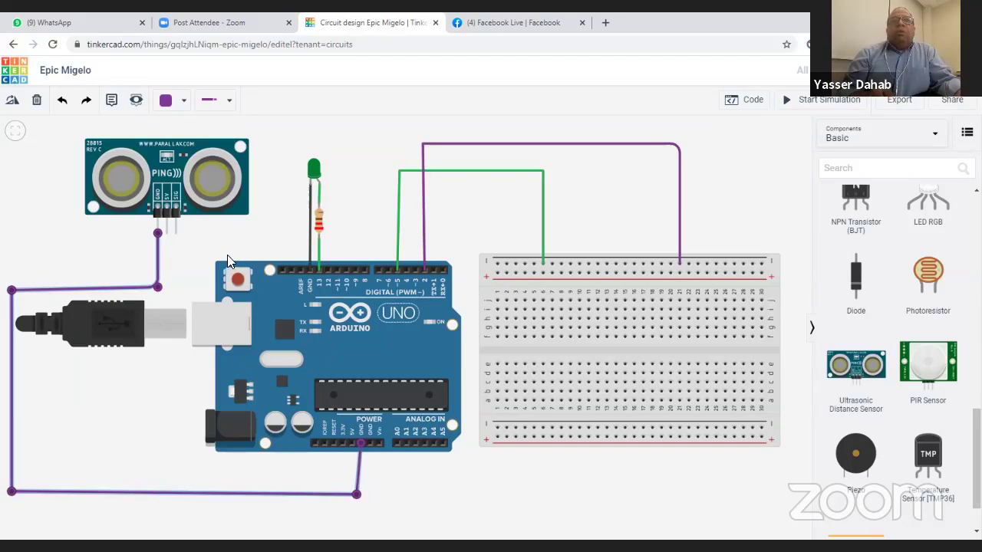
Step: Wire the ultrasonic sensor's 5V pin to the Arduino's 5V pin, routing it alongside the ground wire, and colour it red
left_click(166, 234)
left_click(166, 235)
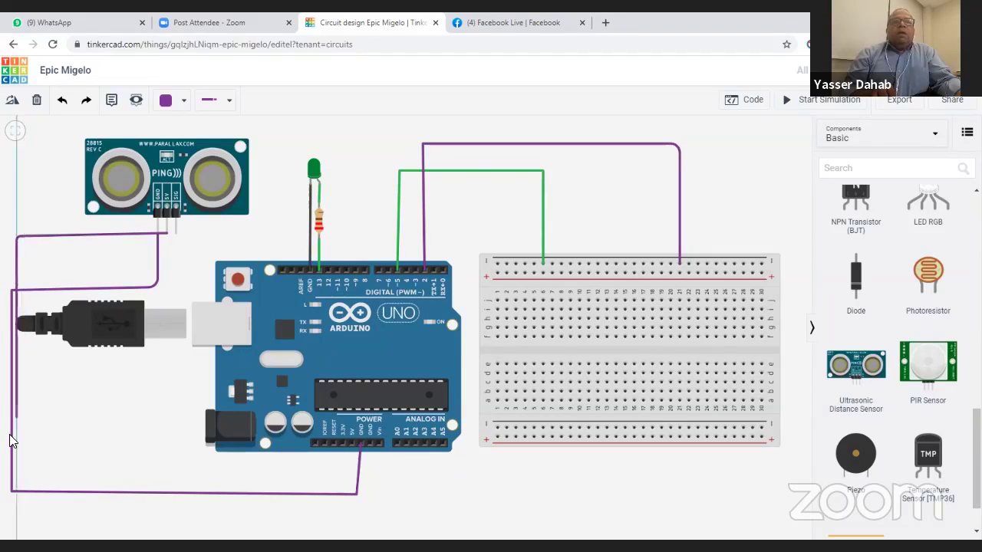
left_click(16, 482)
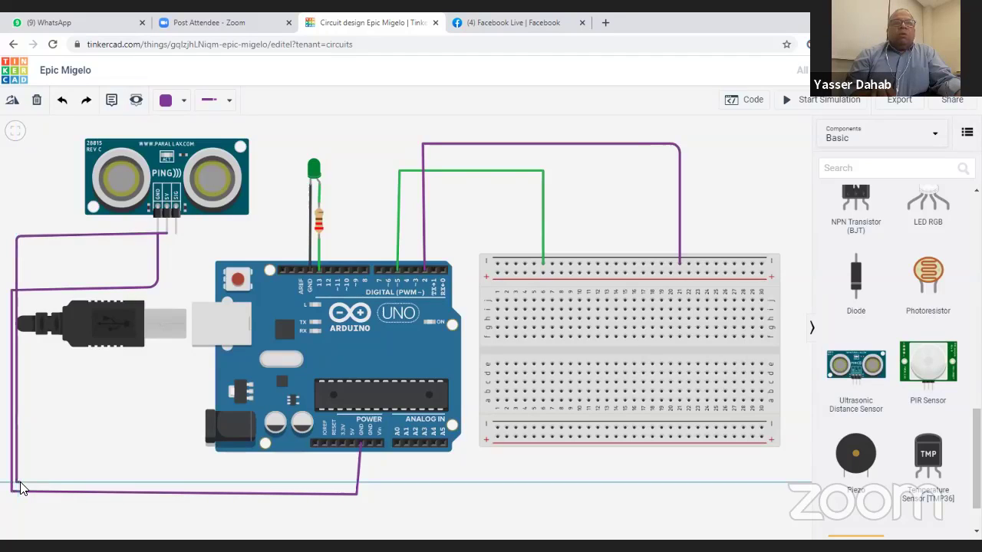
left_click(348, 482)
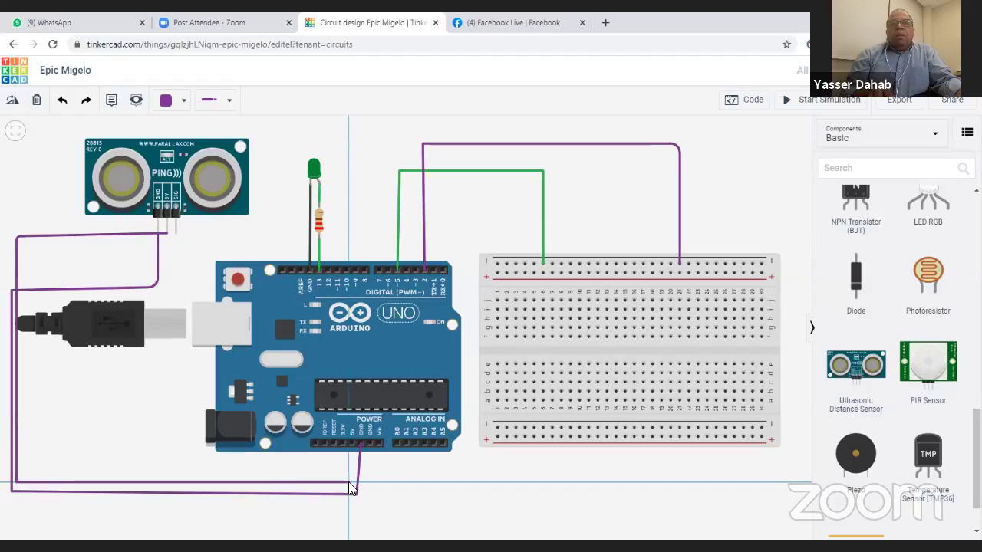
left_click(349, 440)
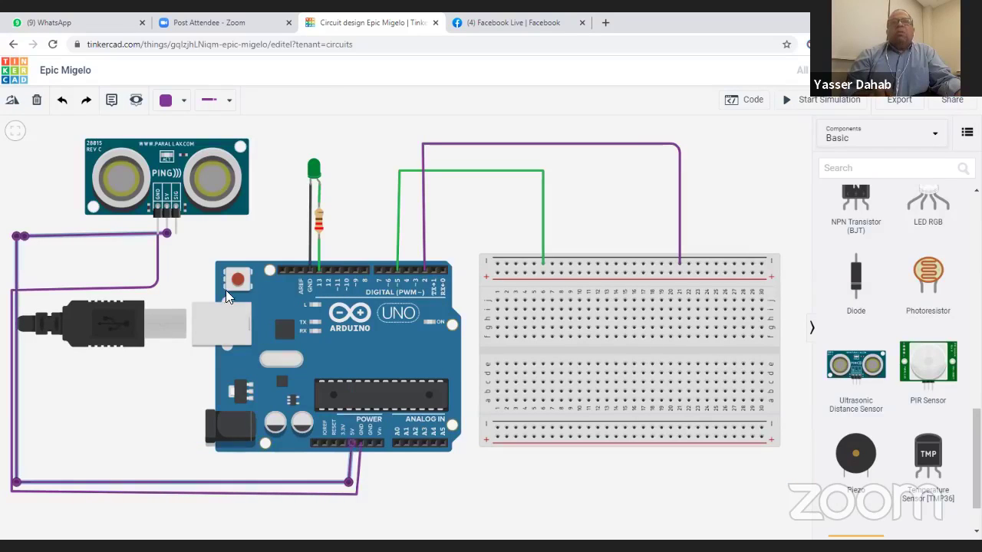
left_click(184, 105)
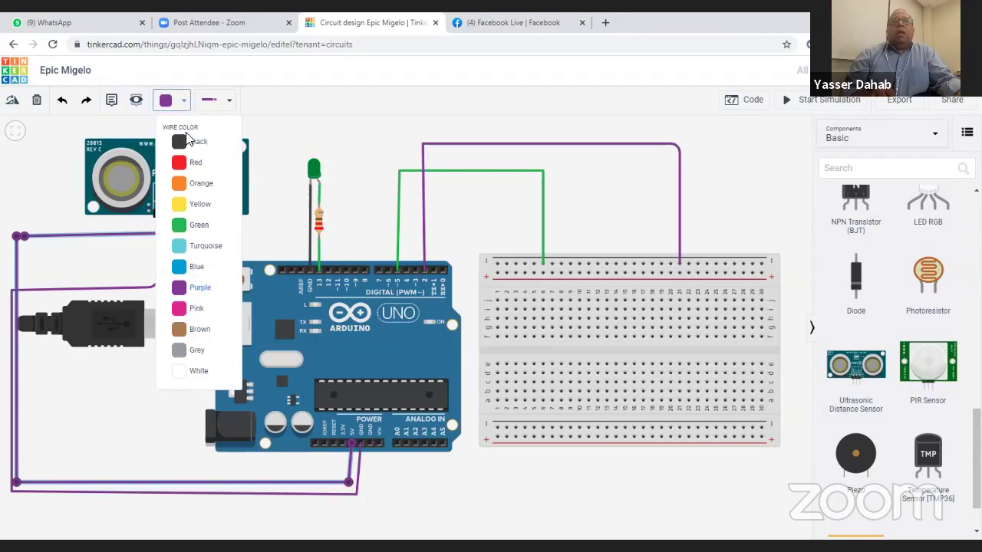
left_click(191, 163)
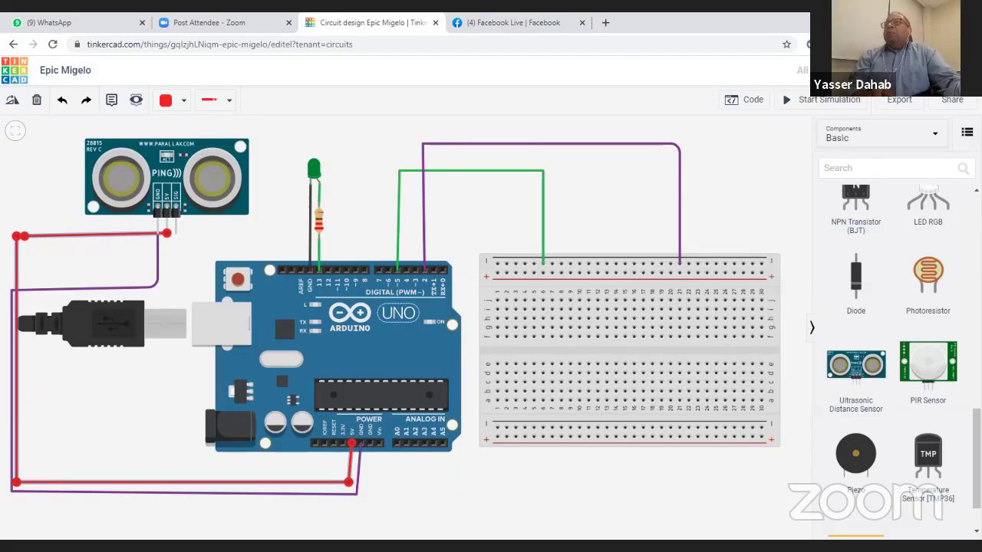
Step: Show the Arduino starter circuits in the component library and look through the whole list
left_click(941, 136)
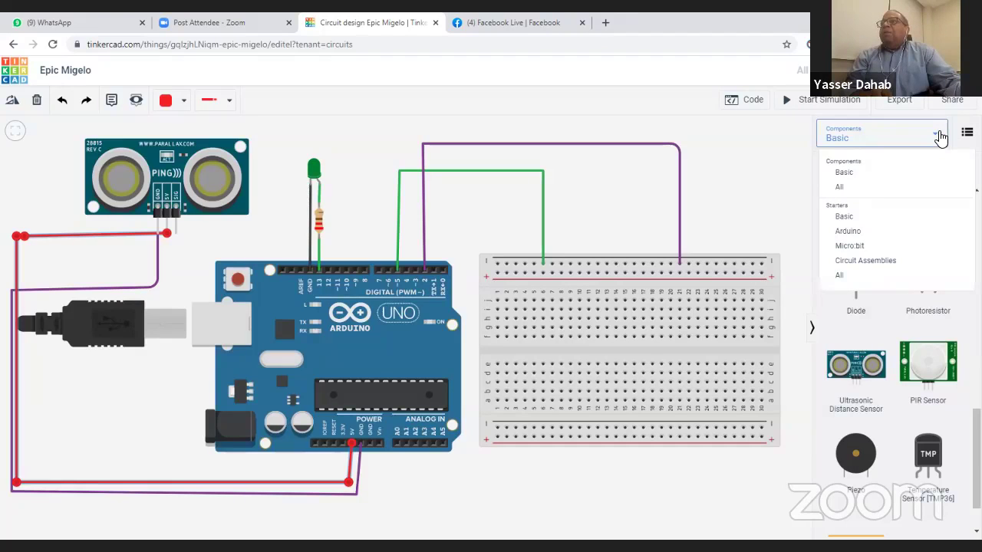
left_click(869, 234)
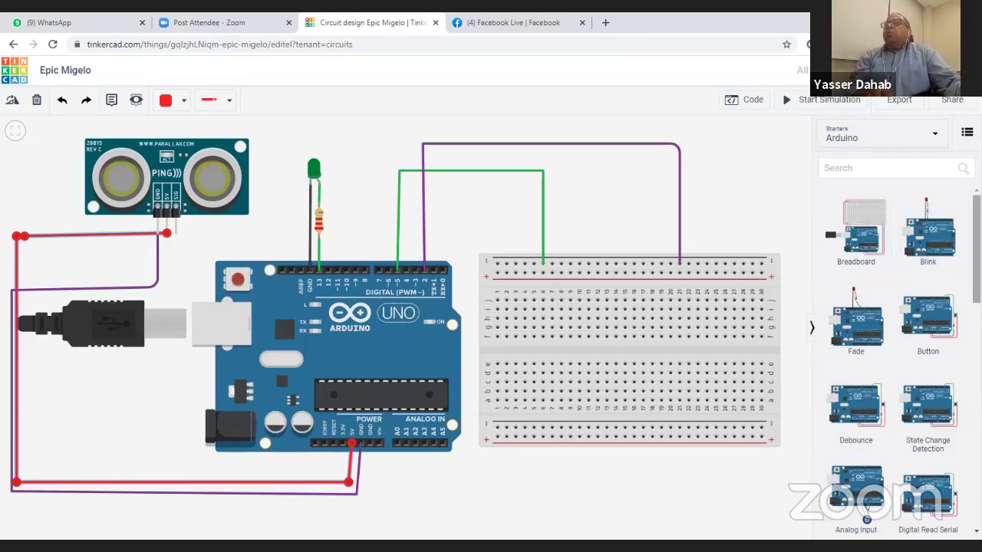
scroll(926, 323, "down", 5)
scroll(892, 352, "down", 5)
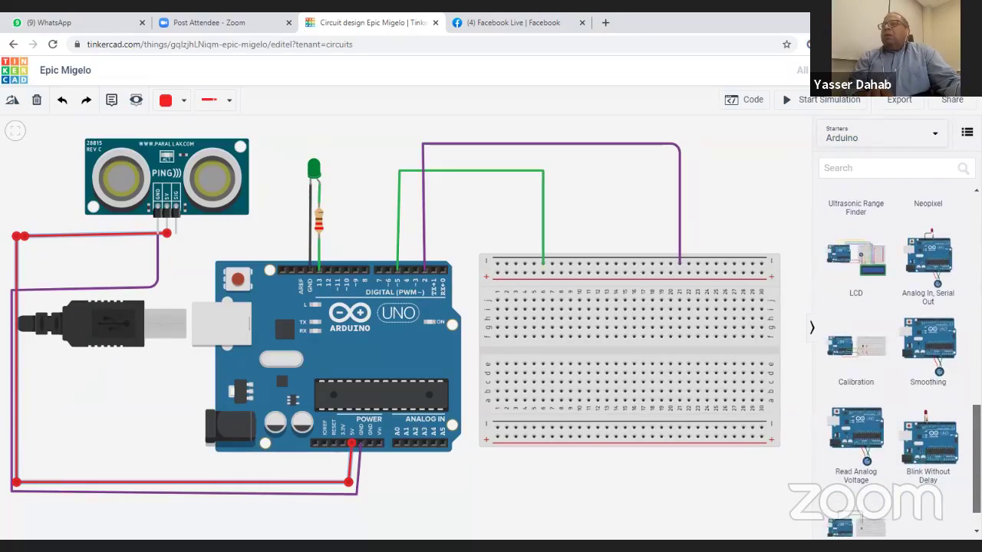
scroll(892, 353, "up", 2)
scroll(892, 353, "down", 2)
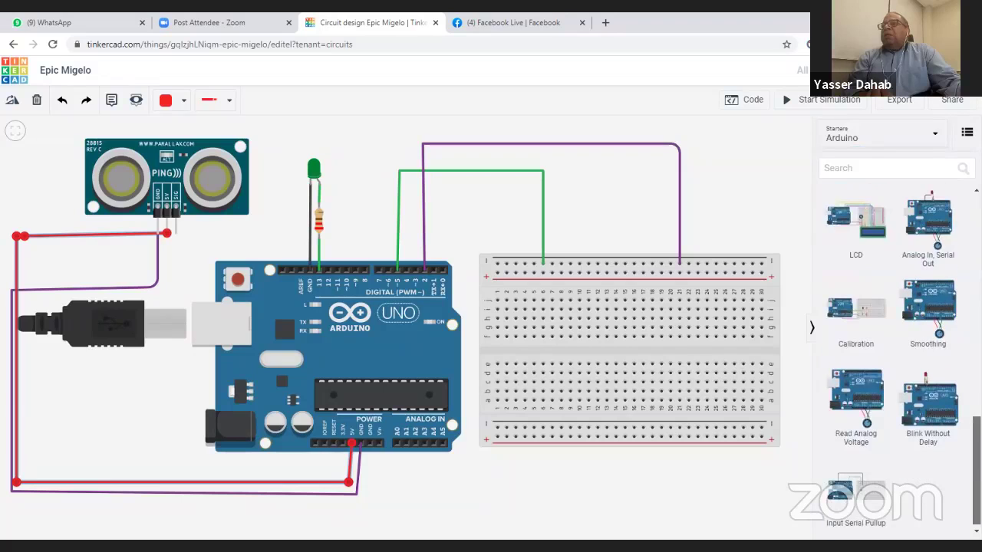
scroll(893, 353, "up", 10)
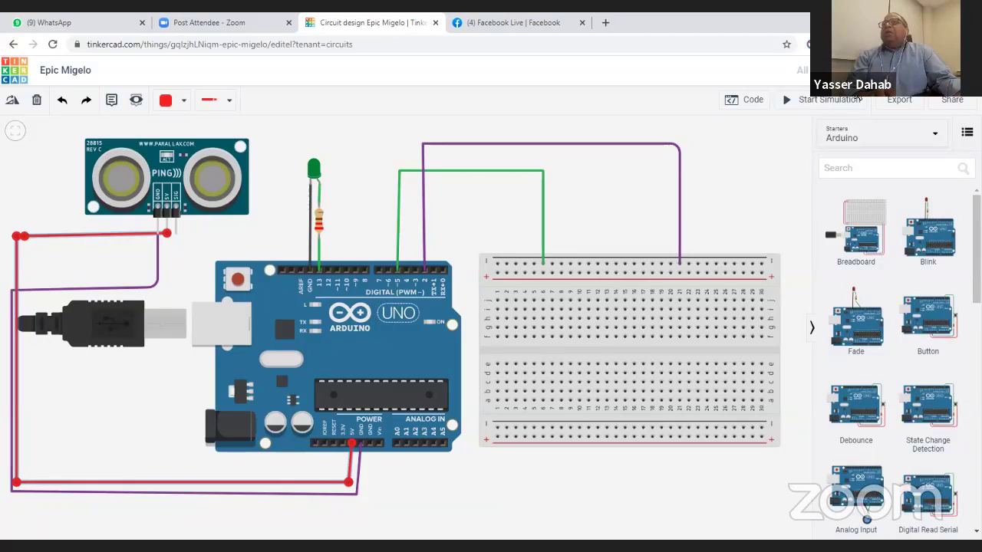
Step: Check the circuit's export options and close them without downloading anything
left_click(906, 102)
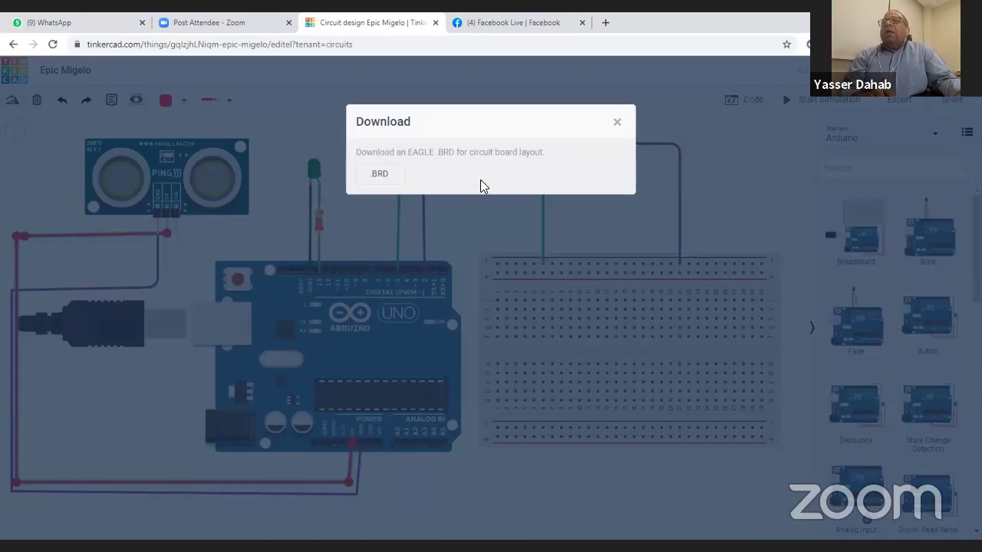
left_click(618, 123)
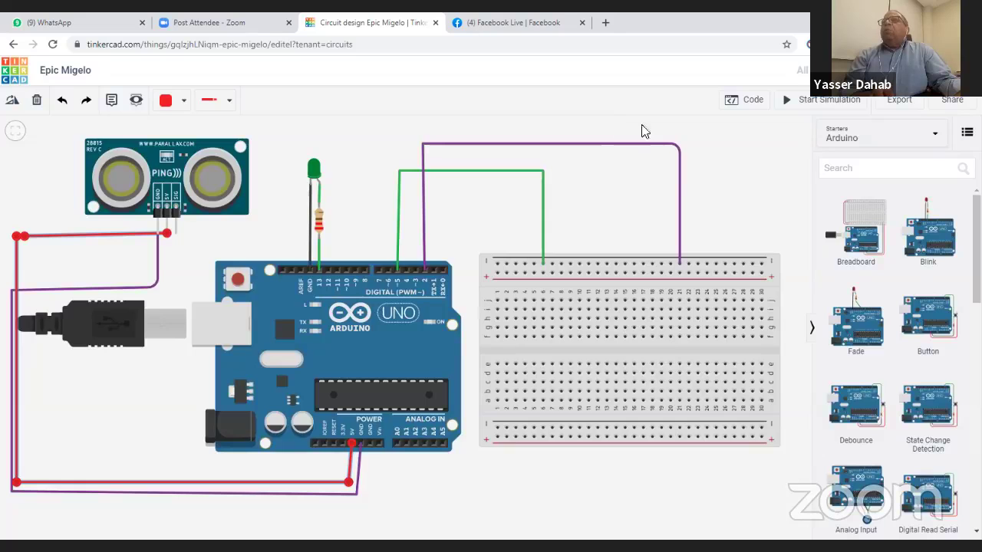
Step: Review the design's sharing options and the component library's categories, closing both without changing anything
left_click(951, 101)
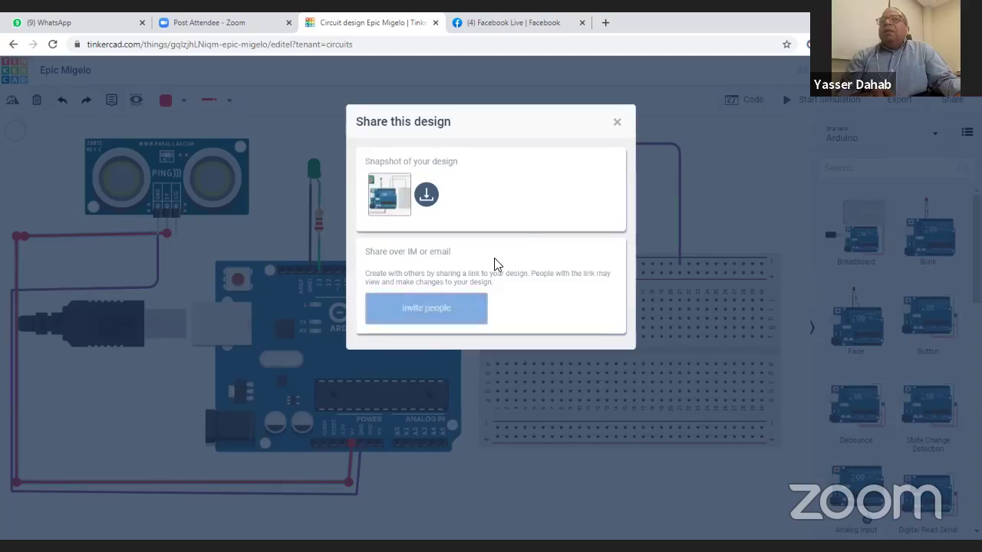
left_click(617, 127)
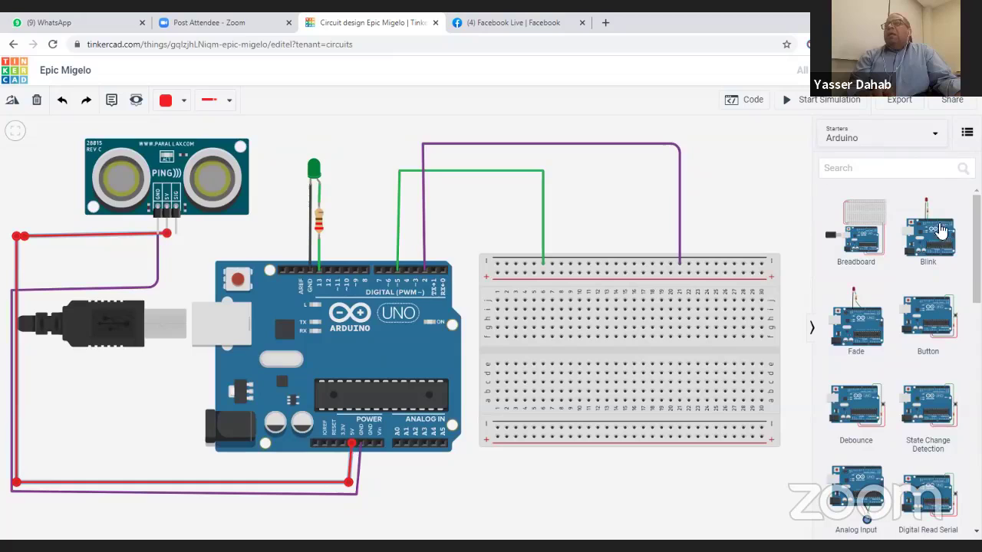
left_click(937, 138)
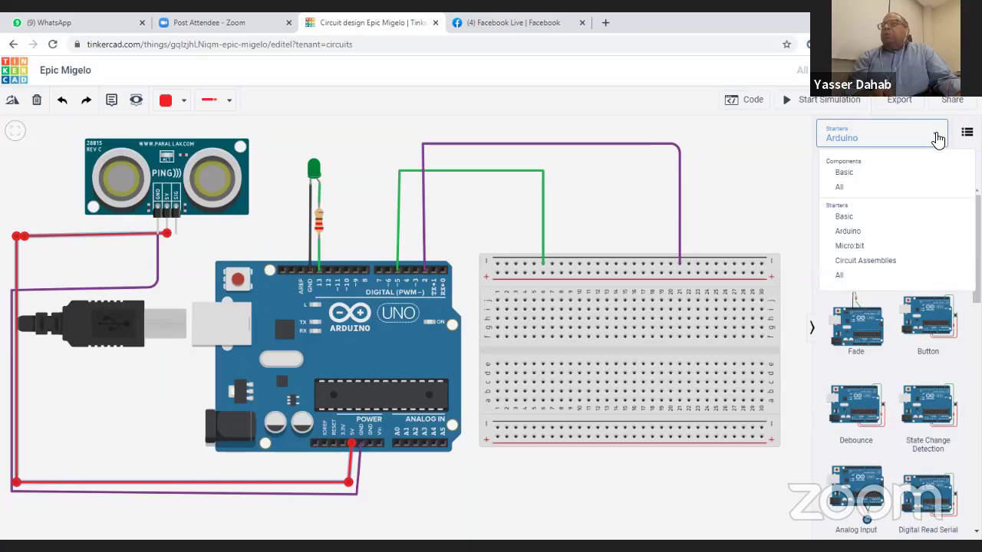
left_click(937, 139)
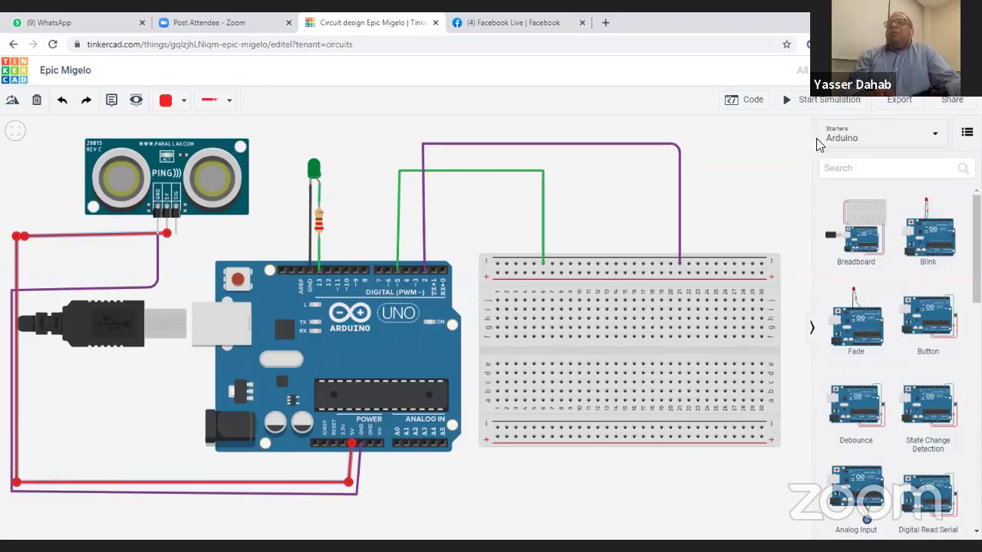
Step: Change the LED's colour first to white and finally to blue, then deselect it
left_click(319, 230)
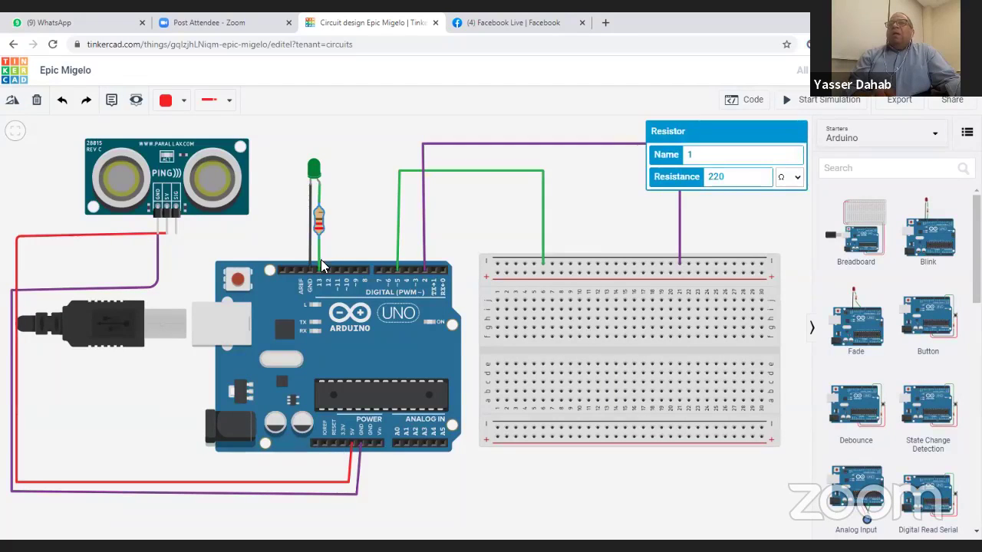
left_click(315, 175)
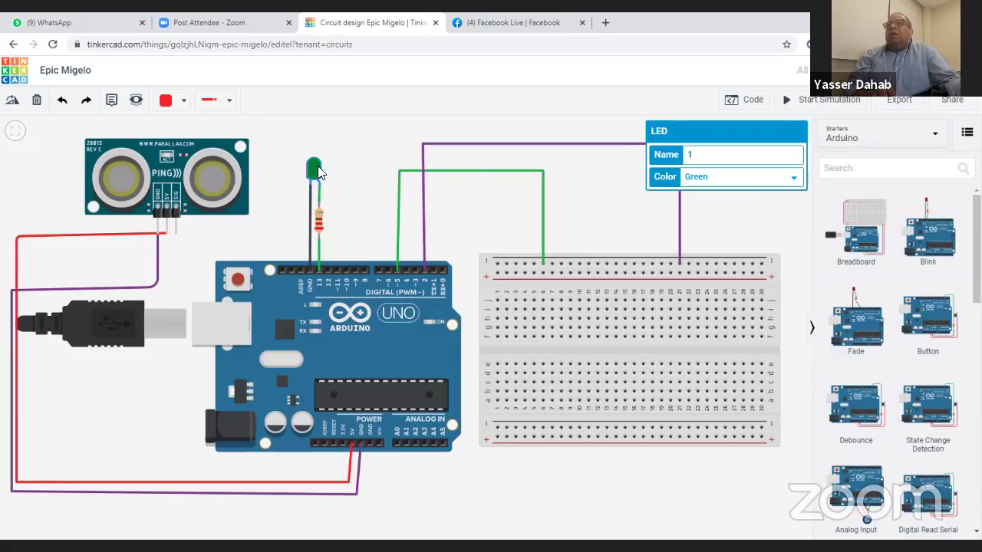
left_click(736, 177)
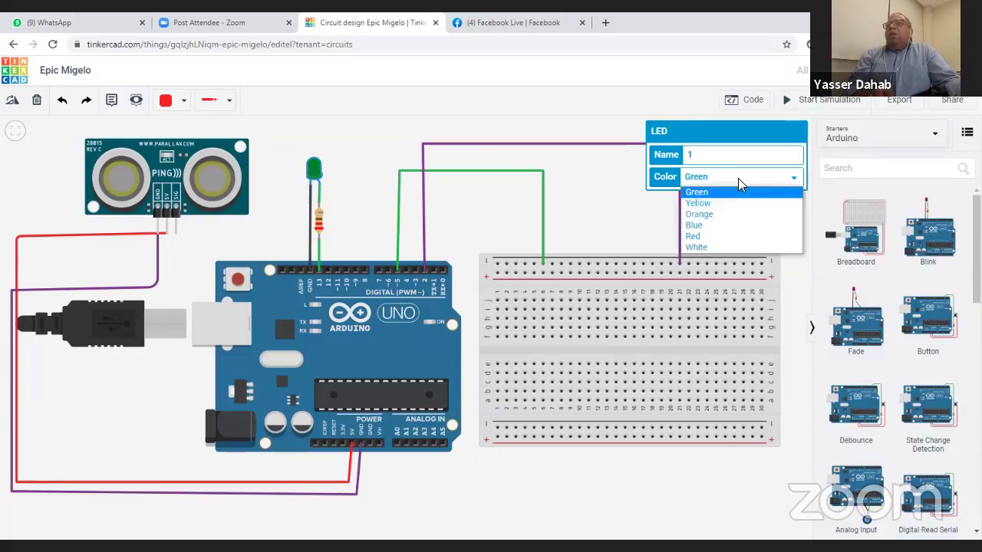
left_click(709, 250)
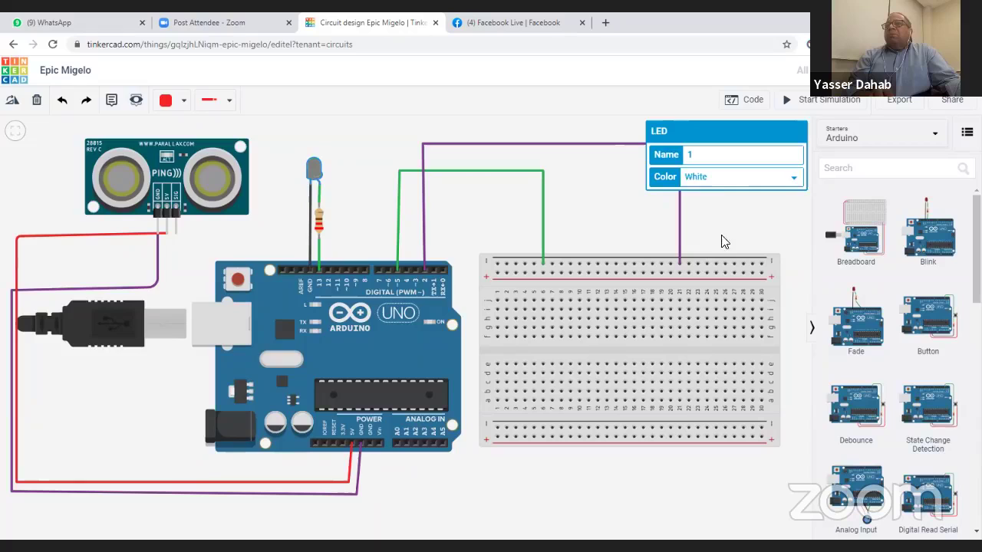
left_click(729, 177)
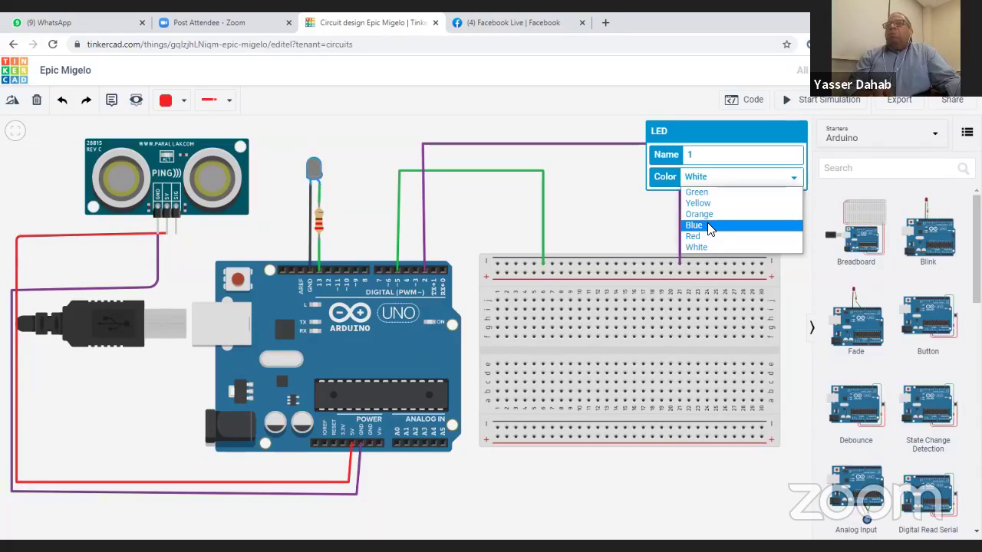
left_click(707, 228)
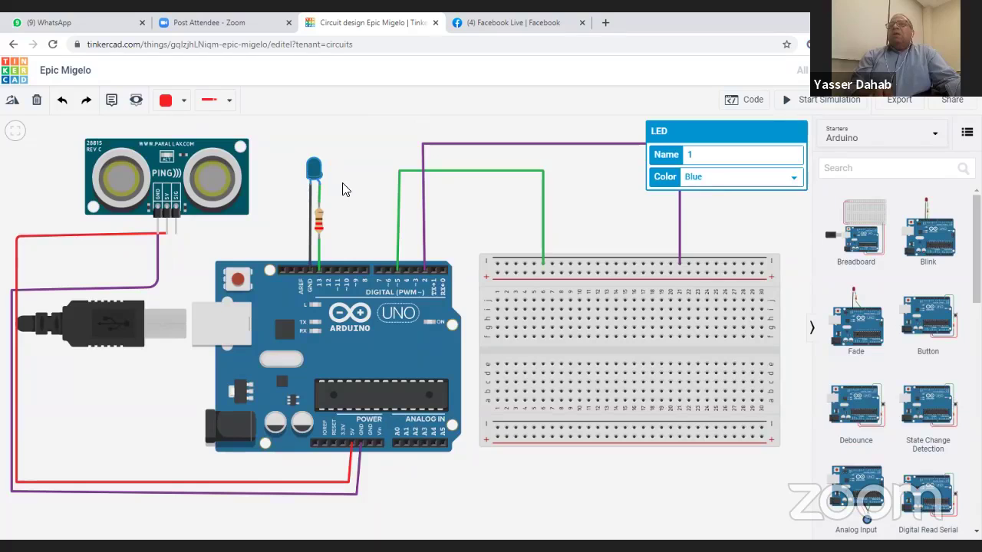
left_click(345, 207)
Step: Delete the small breadboard together with the wires attached to it
mouse_move(346, 207)
left_mouse_down()
mouse_move(351, 250)
mouse_move(345, 209)
left_mouse_up()
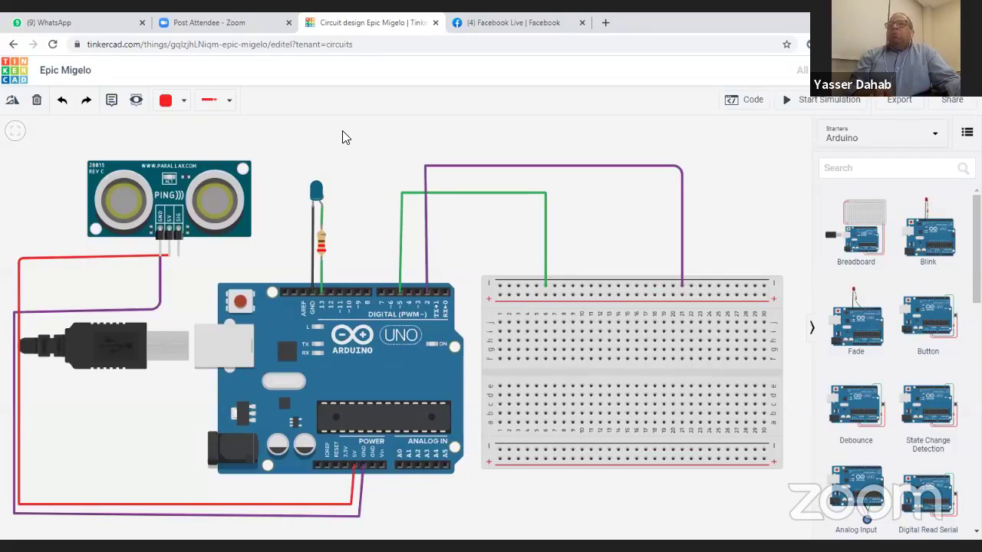
left_click_drag(342, 137, 387, 125)
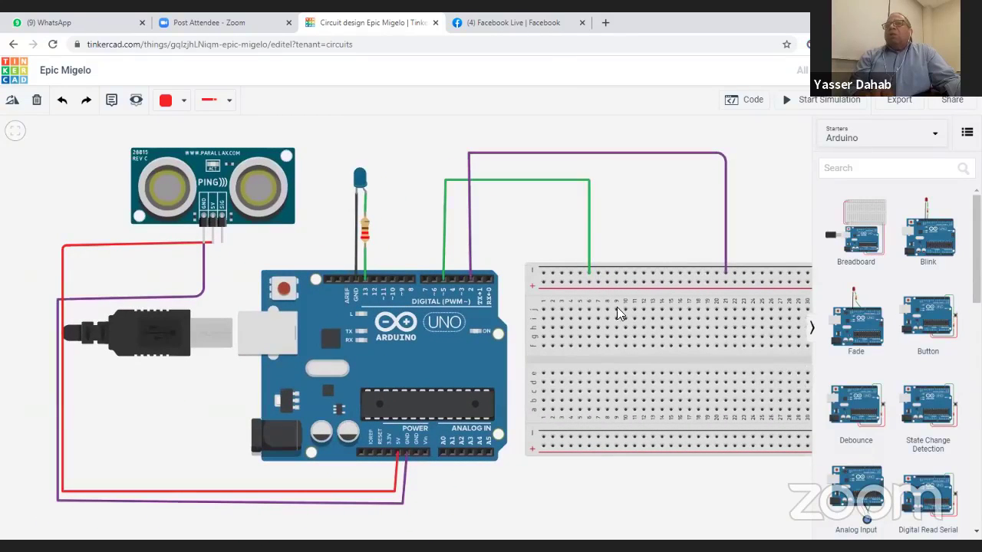
left_click(674, 303)
mouse_move(674, 302)
left_mouse_down()
mouse_move(666, 243)
mouse_move(678, 351)
mouse_move(666, 267)
mouse_move(674, 311)
left_mouse_up()
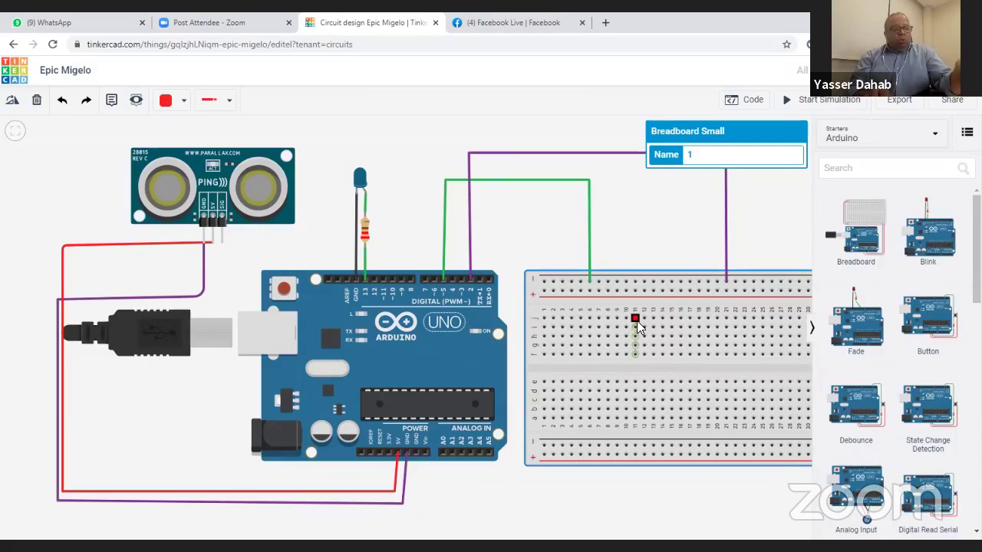
key("Delete")
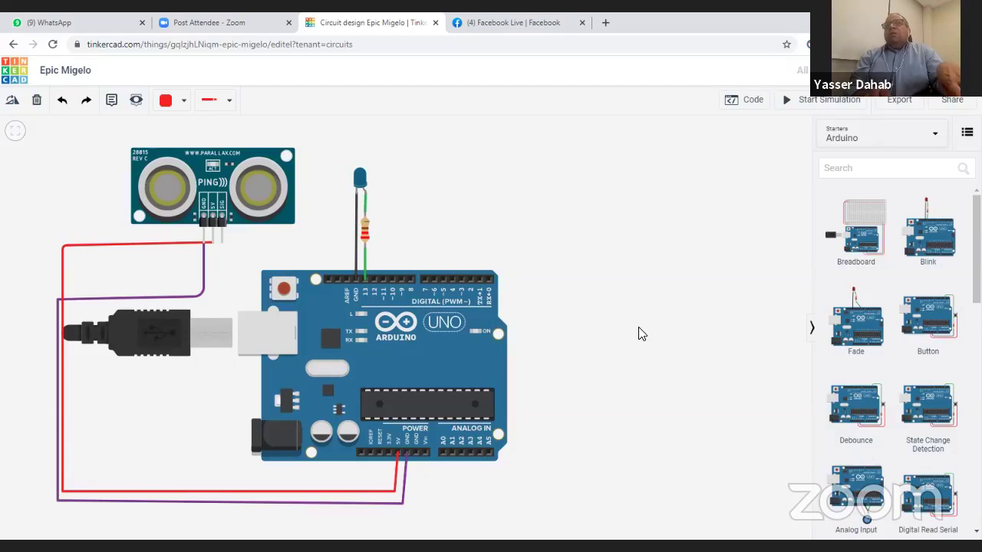
Step: Paste a copy of the small breadboard beside the Arduino, then undo the changes back to the original wired breadboard
key("ctrl+v")
left_click_drag(681, 320, 627, 248)
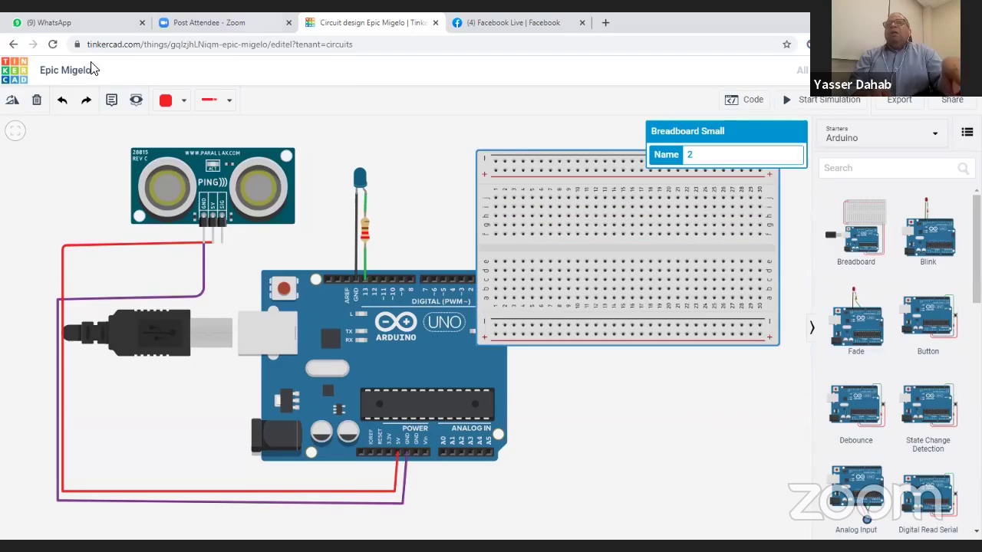
left_click(63, 105)
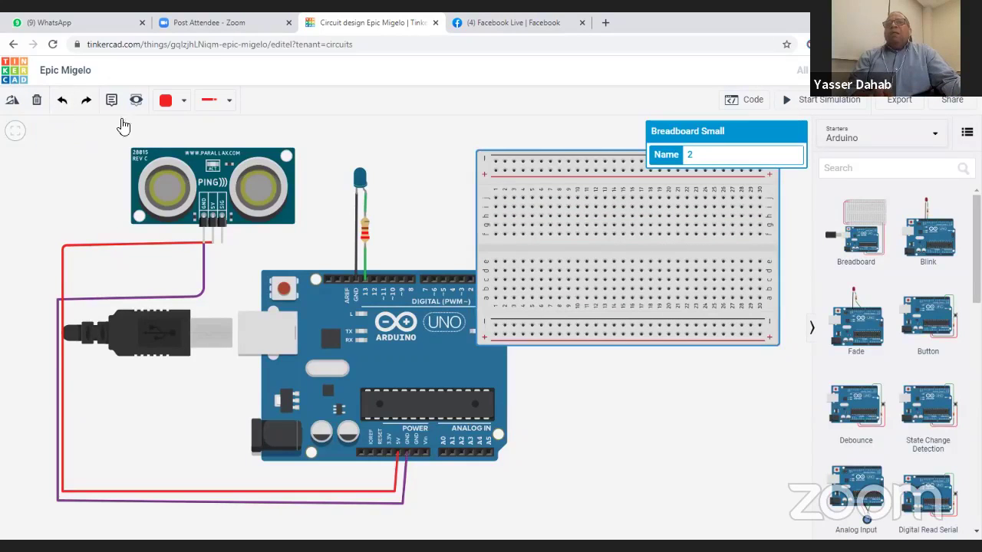
left_click_drag(125, 125, 712, 344)
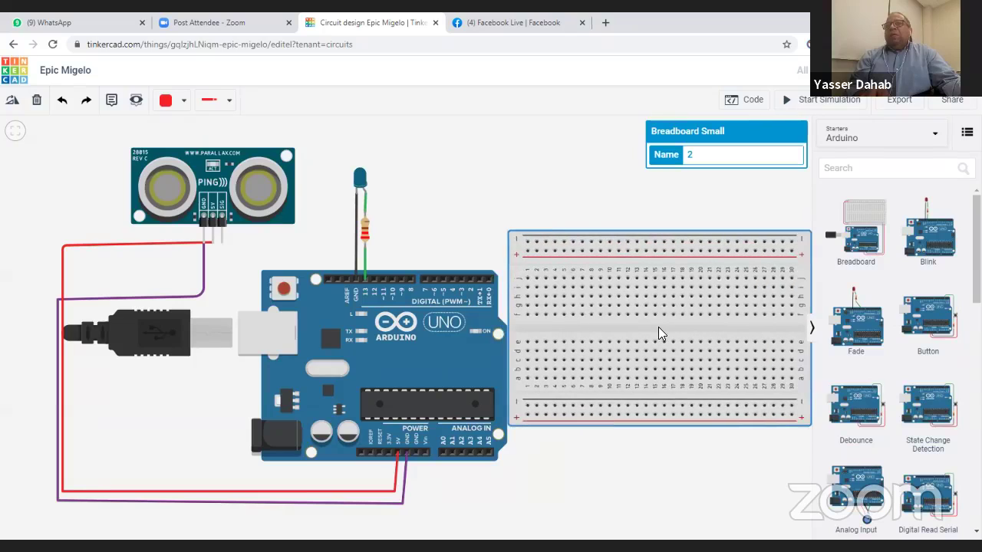
left_click(62, 103)
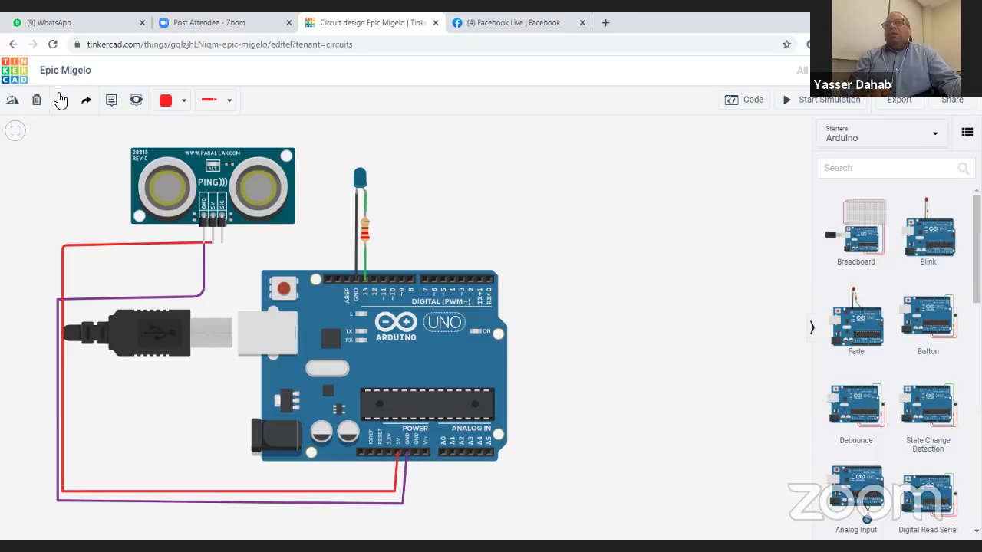
left_click(61, 102)
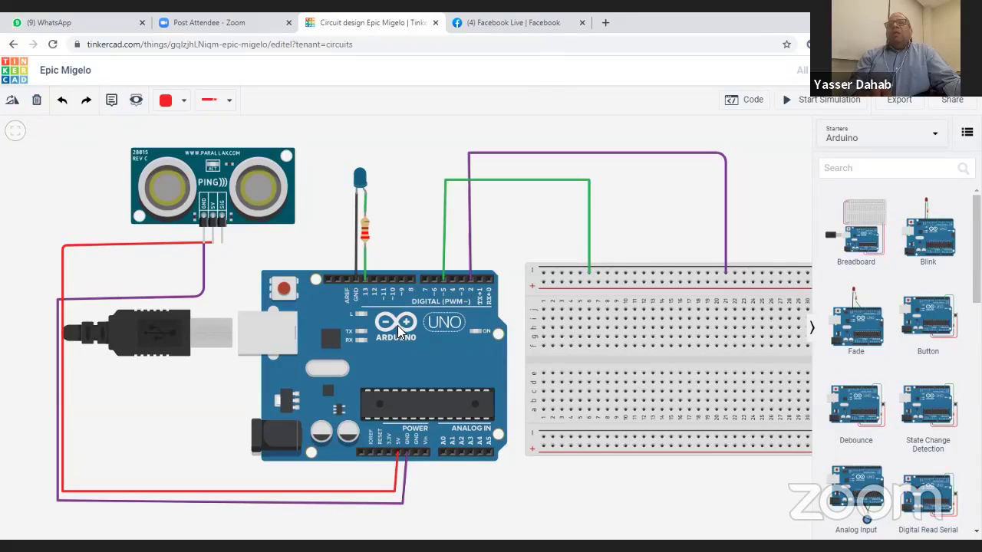
Step: Delete the Arduino Uno R3 board from the circuit, accepting the permanent loss of its code
left_click(460, 351)
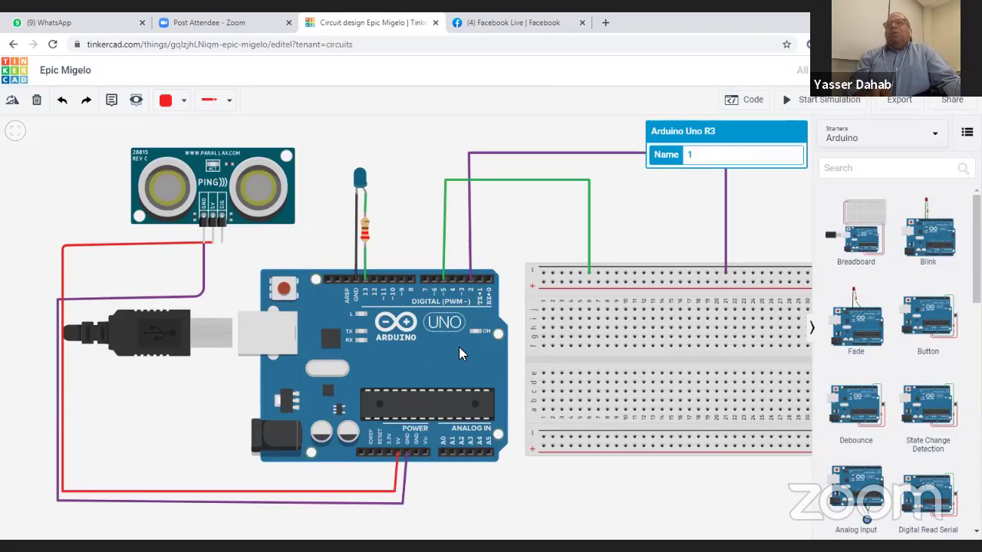
left_click(38, 101)
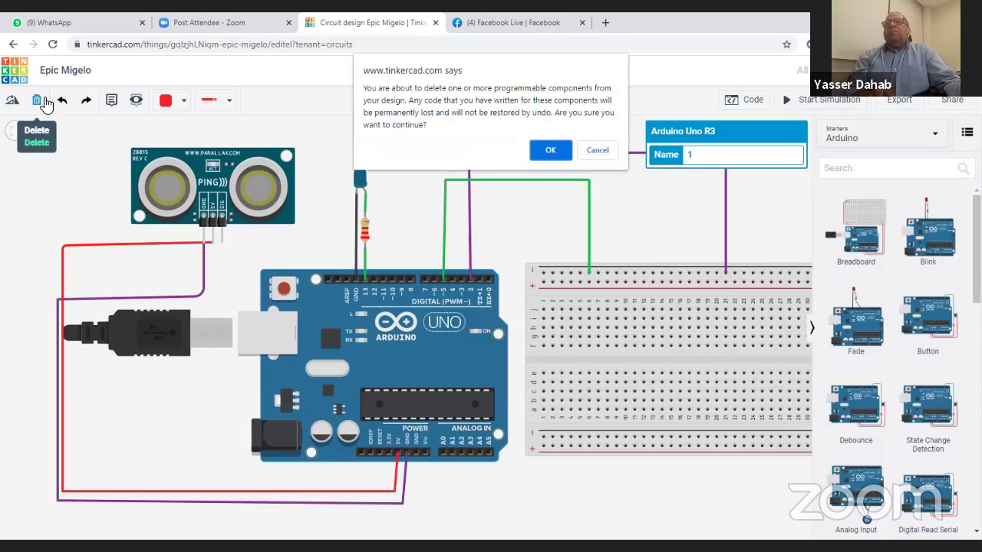
left_click(549, 151)
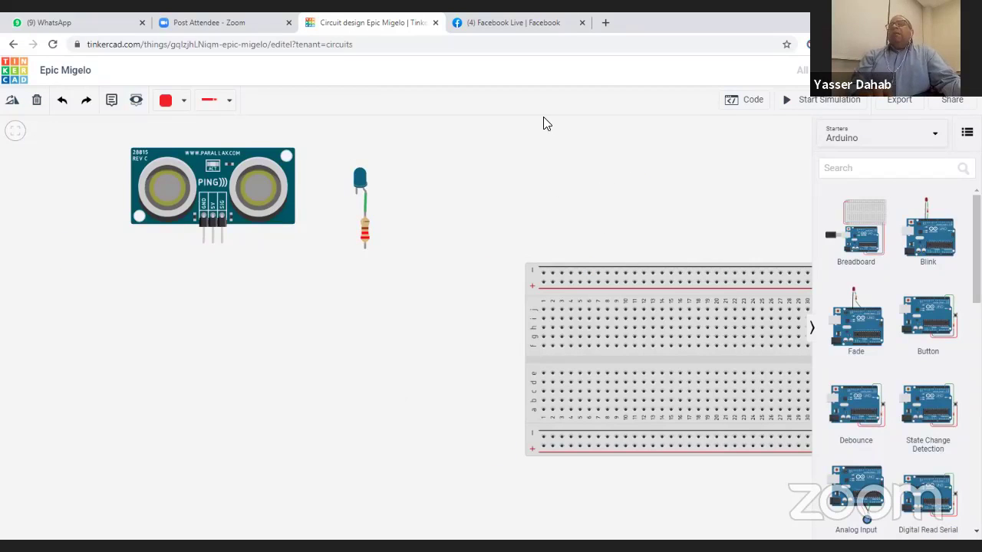
Step: Delete the small breadboard, then undo and redo its deletion
left_click(661, 287)
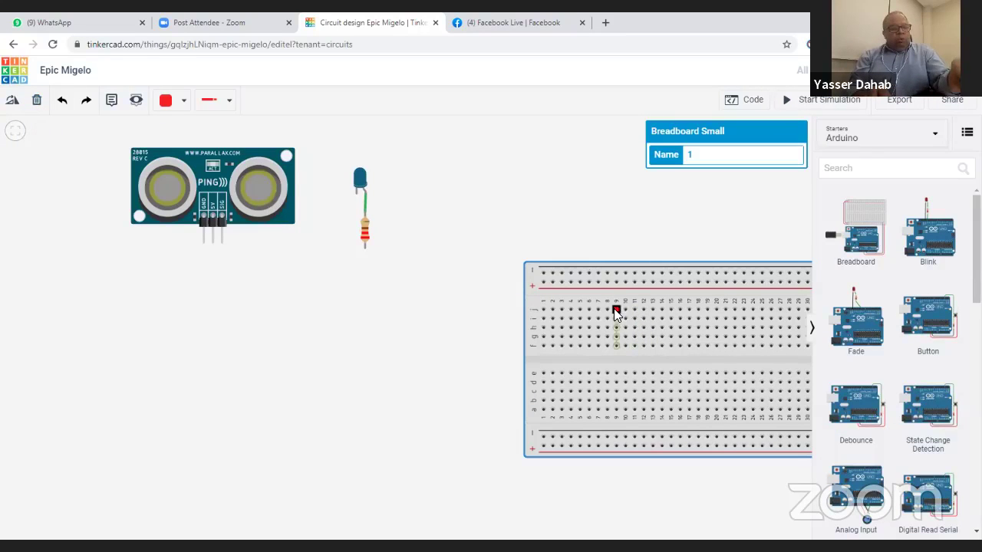
key("Delete")
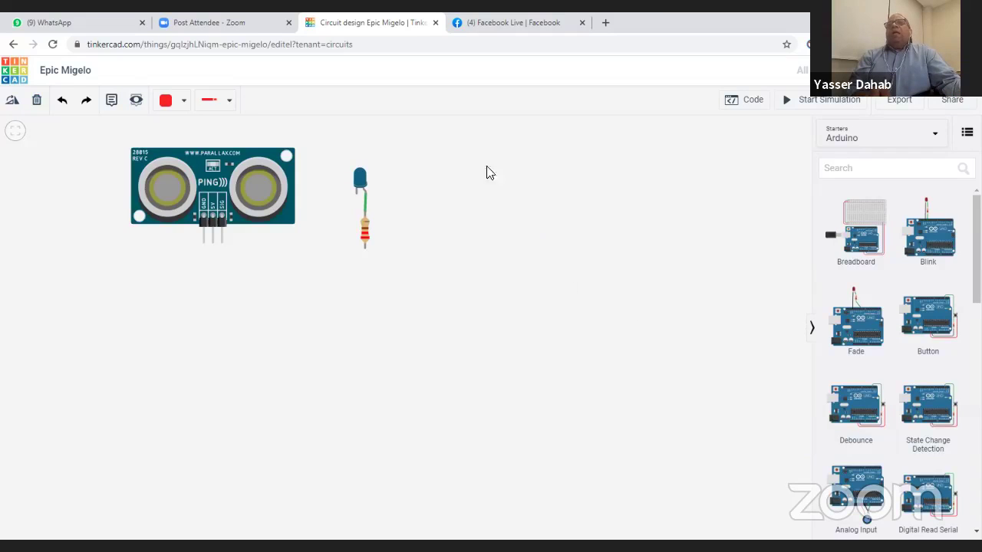
left_click(63, 102)
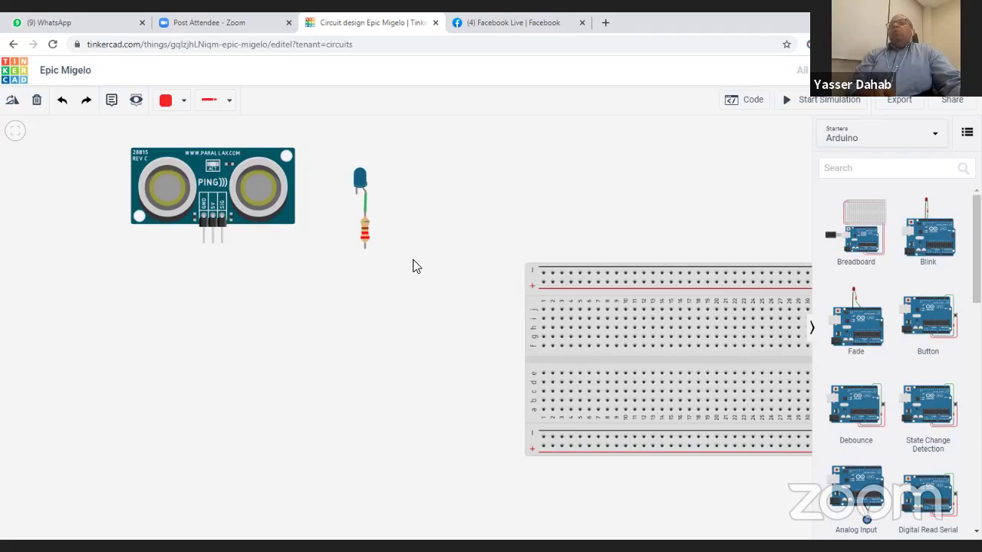
left_click(92, 106)
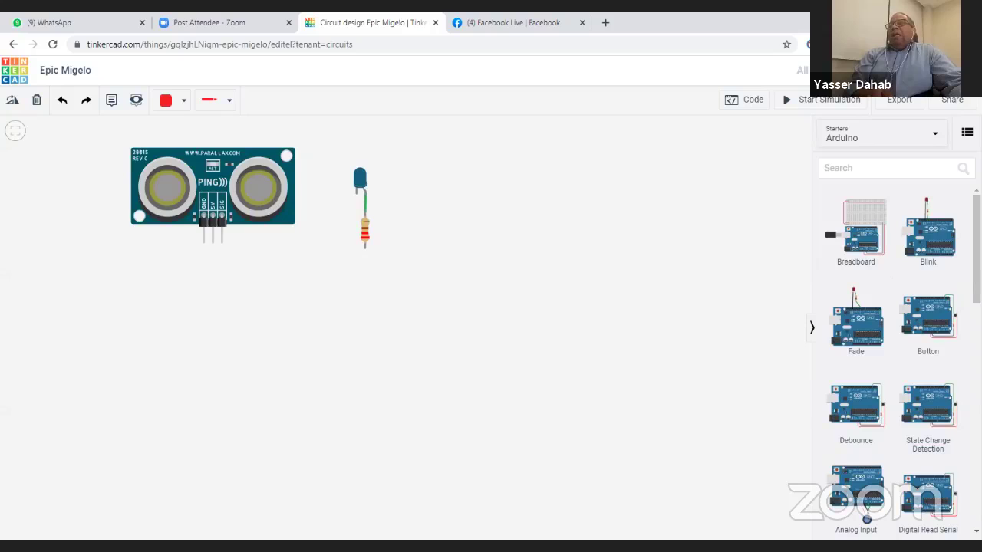
Step: Browse the Arduino starters and place the Button starter circuit in the empty area below and beside the LED
scroll(892, 361, "down", 10)
scroll(892, 361, "up", 2)
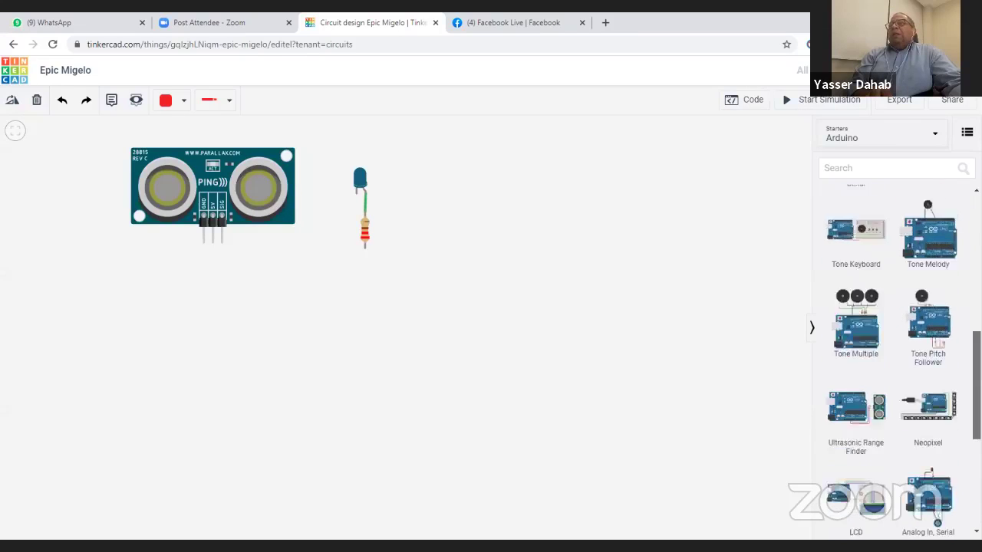
scroll(892, 361, "up", 8)
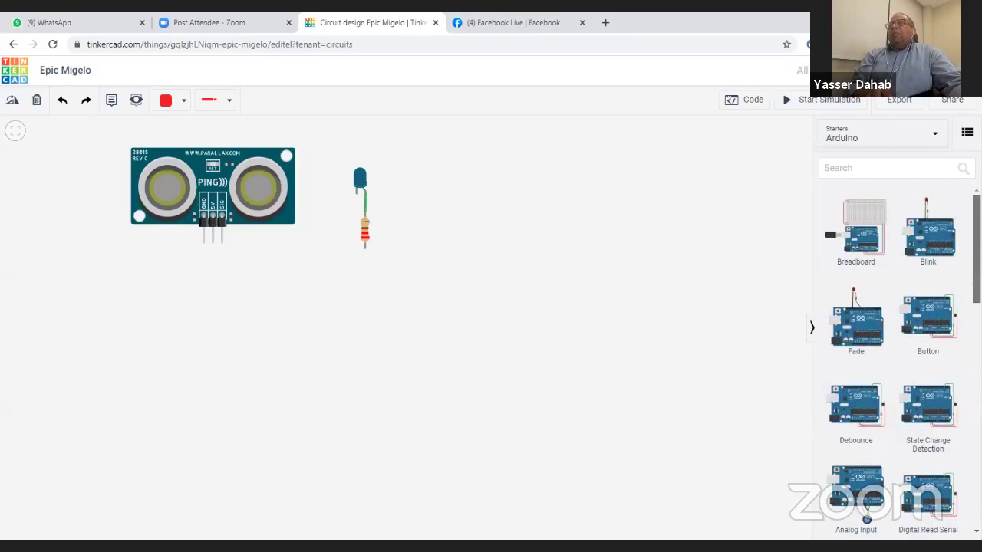
left_click(937, 138)
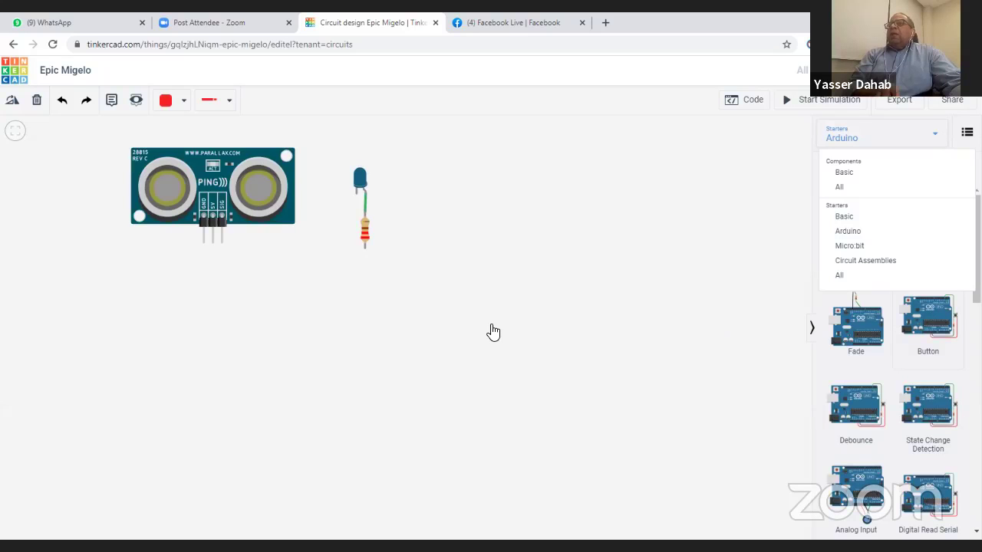
left_click(621, 333)
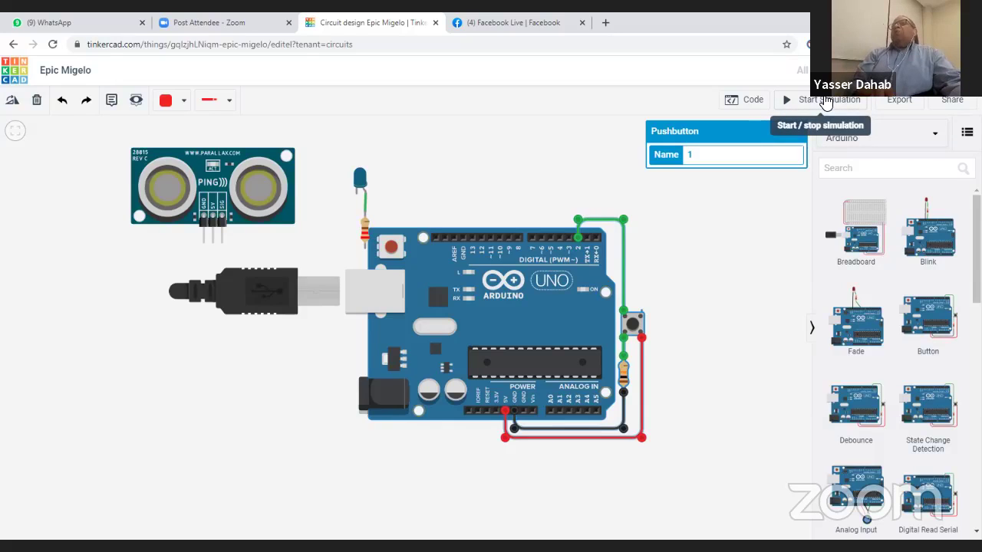
Step: Open the Button starter's code and display it as Blocks + Text
left_click(752, 101)
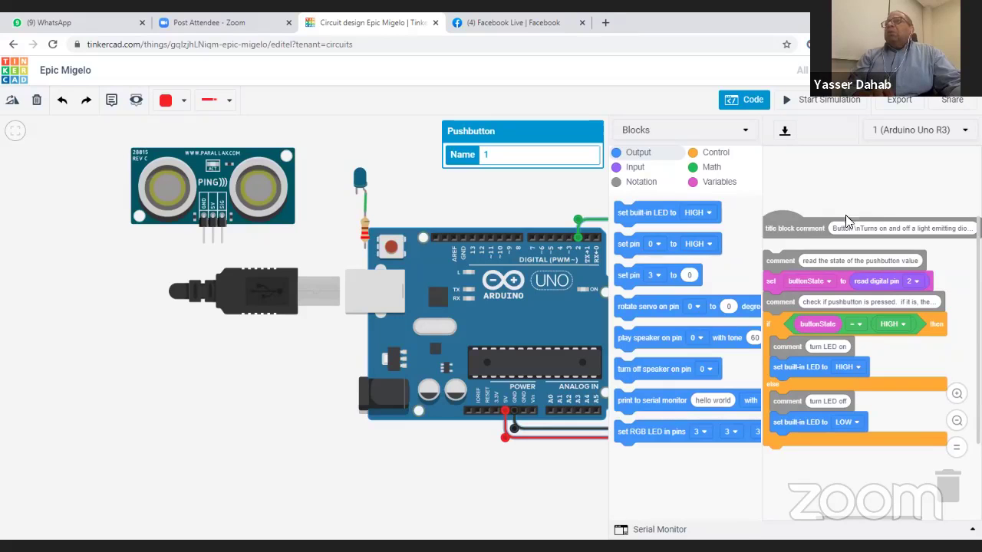
left_click(749, 105)
left_click(749, 103)
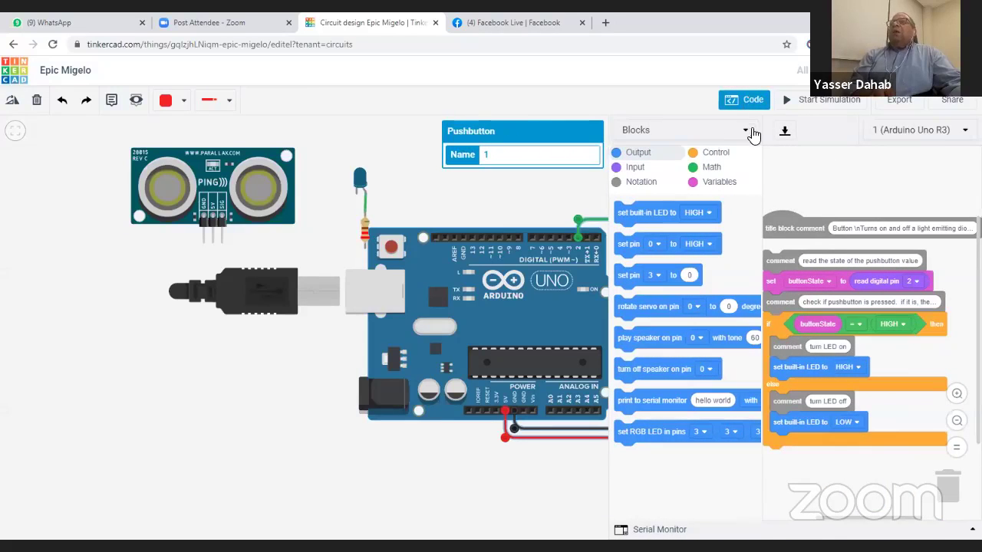
left_click(745, 131)
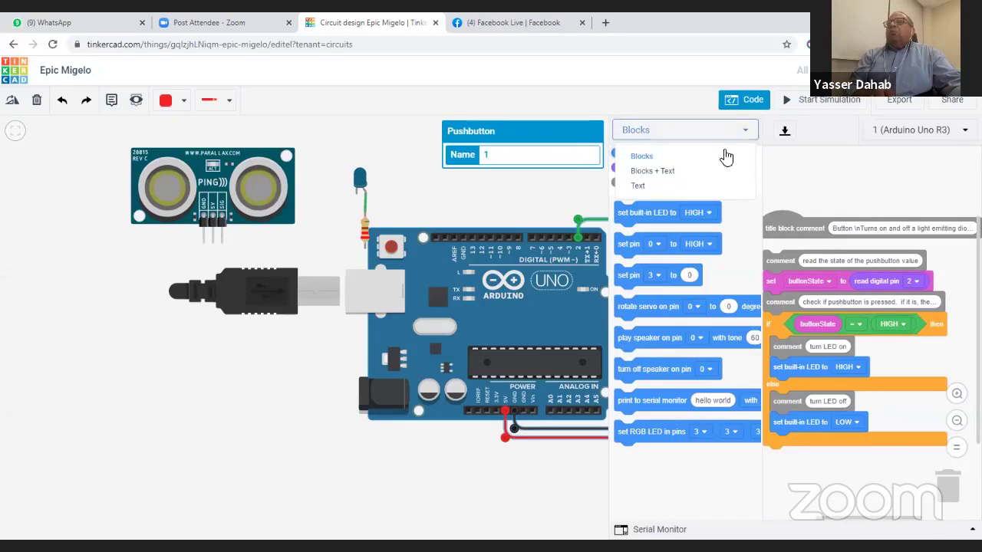
left_click(691, 177)
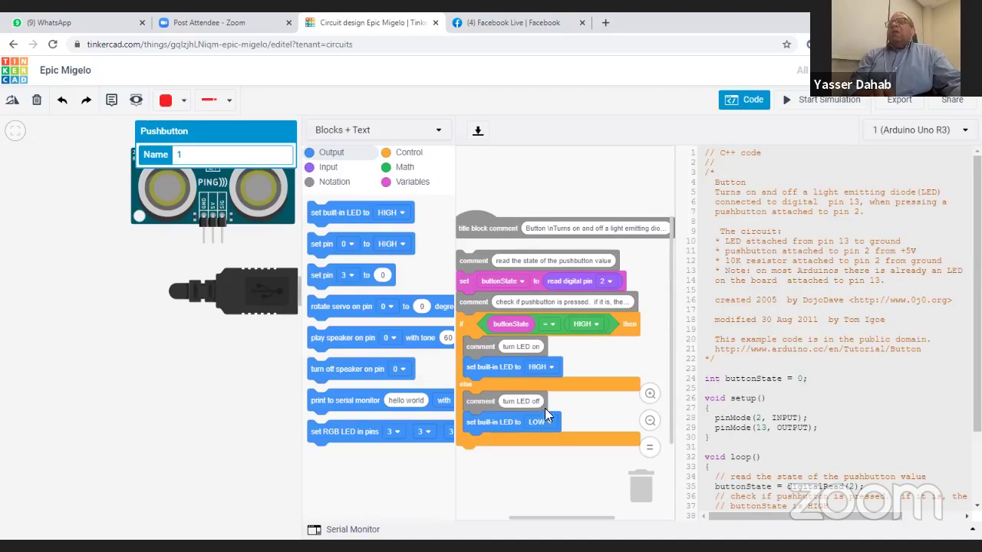
Step: Hide and reopen the code editor, then switch the code display to Blocks only
left_click(750, 106)
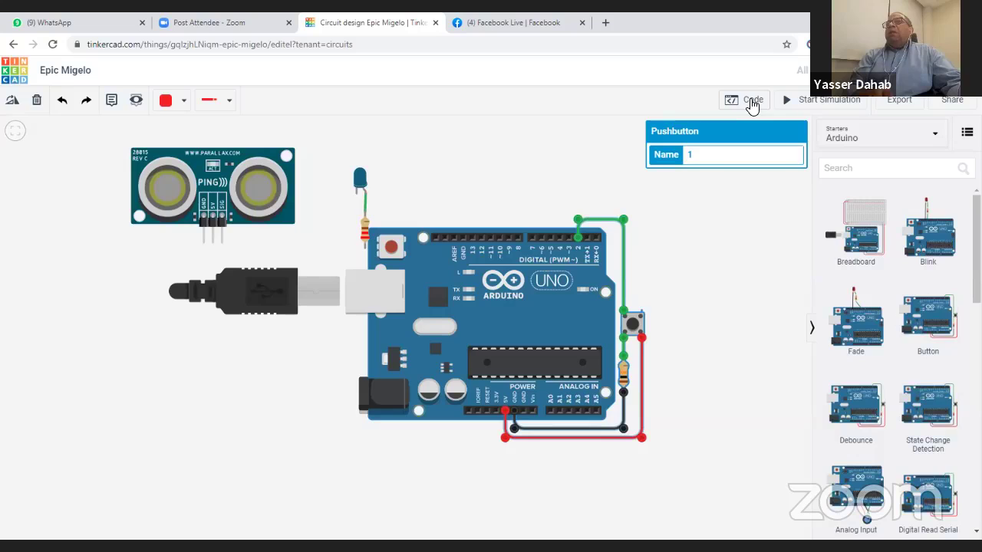
left_click(752, 106)
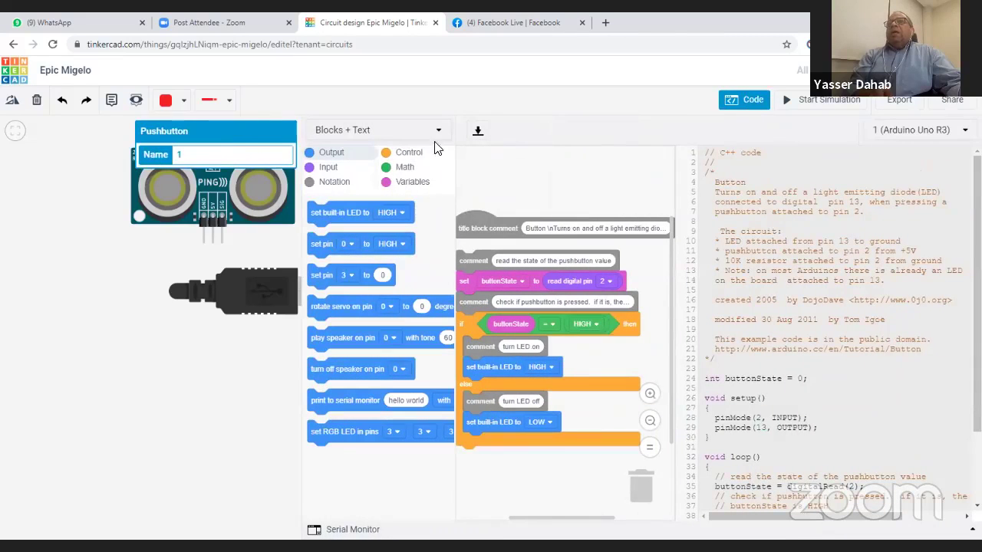
left_click(436, 132)
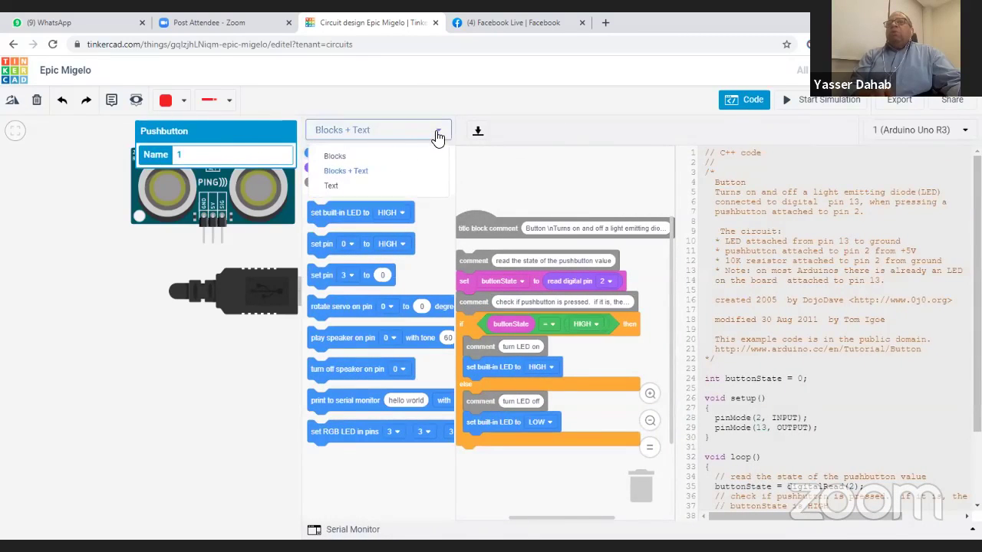
left_click(390, 155)
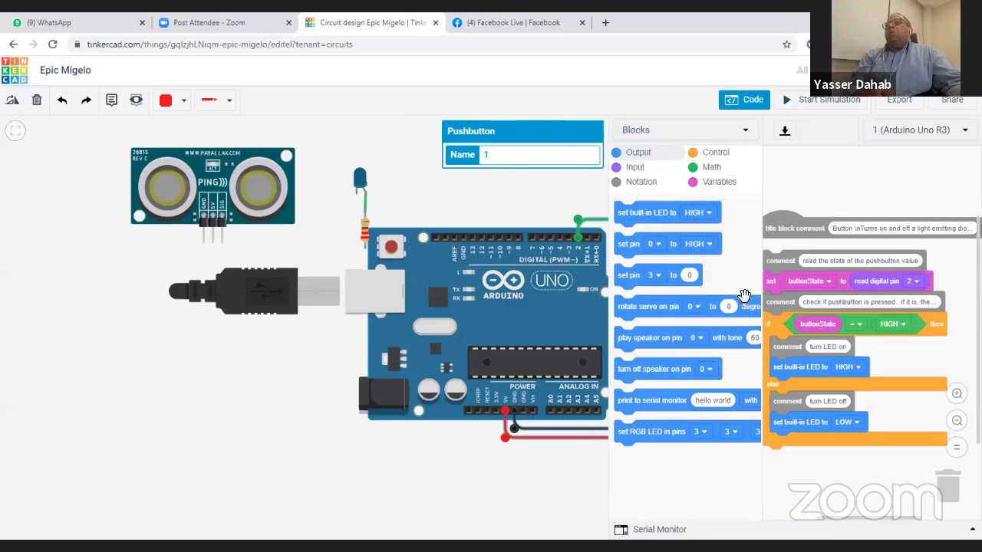